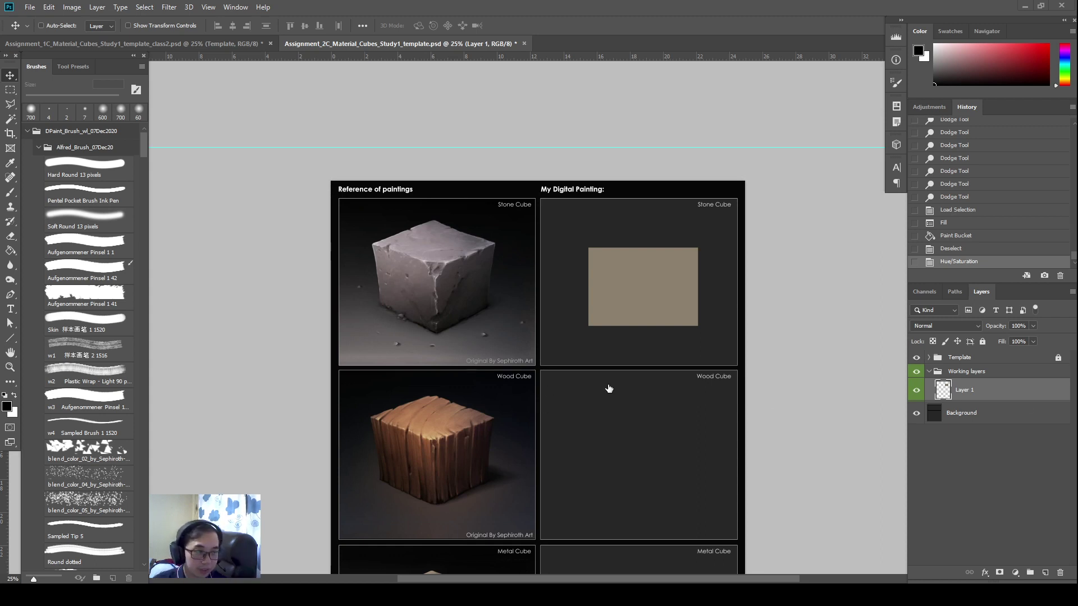
Examine the stone, wood and metal cube references beside their My Digital Painting frames in the assignment template.
drag(794, 377, 789, 274)
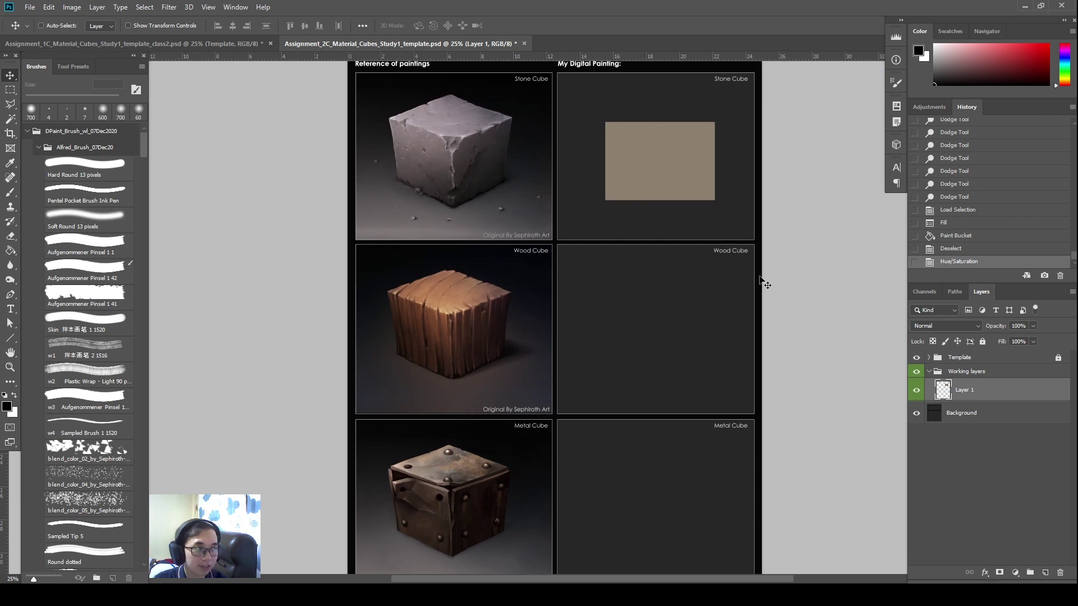
drag(681, 265, 671, 287)
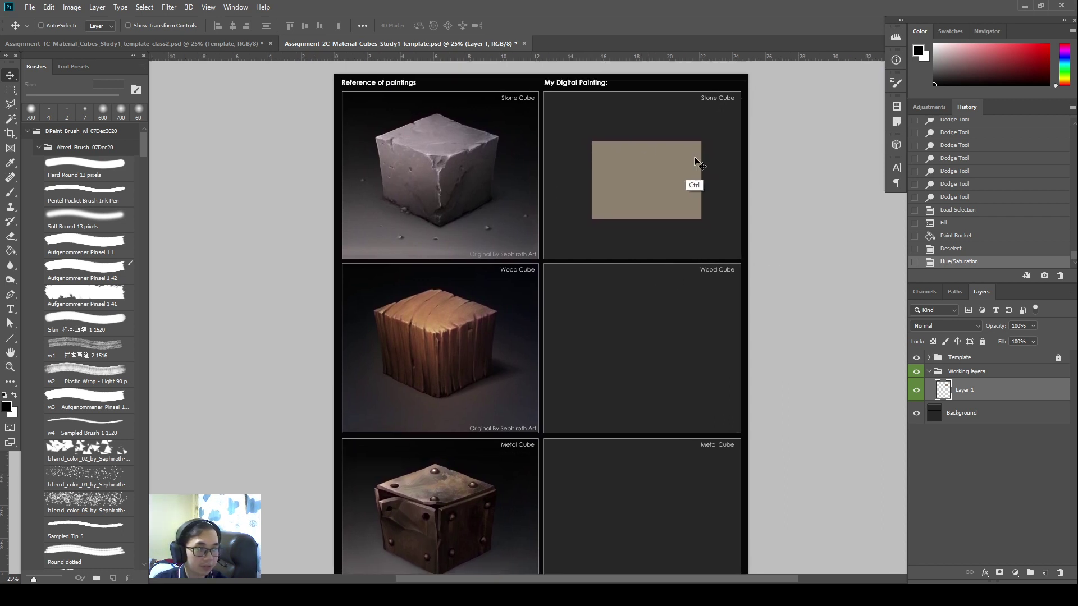
key(ctrl+2)
mouse_move(540, 88)
mouse_down()
mouse_move(363, 529)
mouse_move(325, 571)
mouse_up()
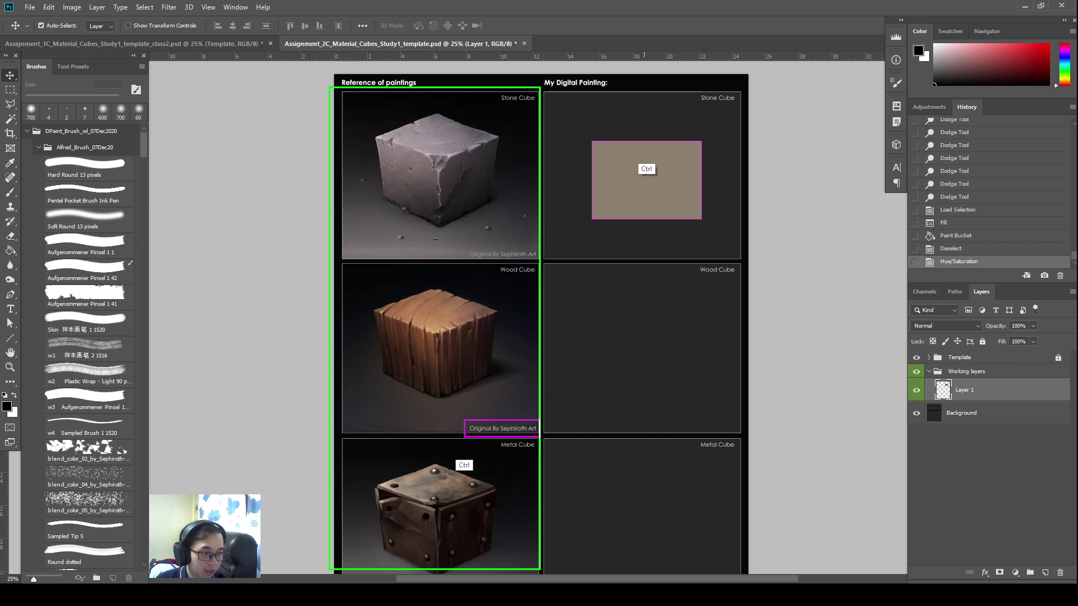
drag(465, 437, 465, 434)
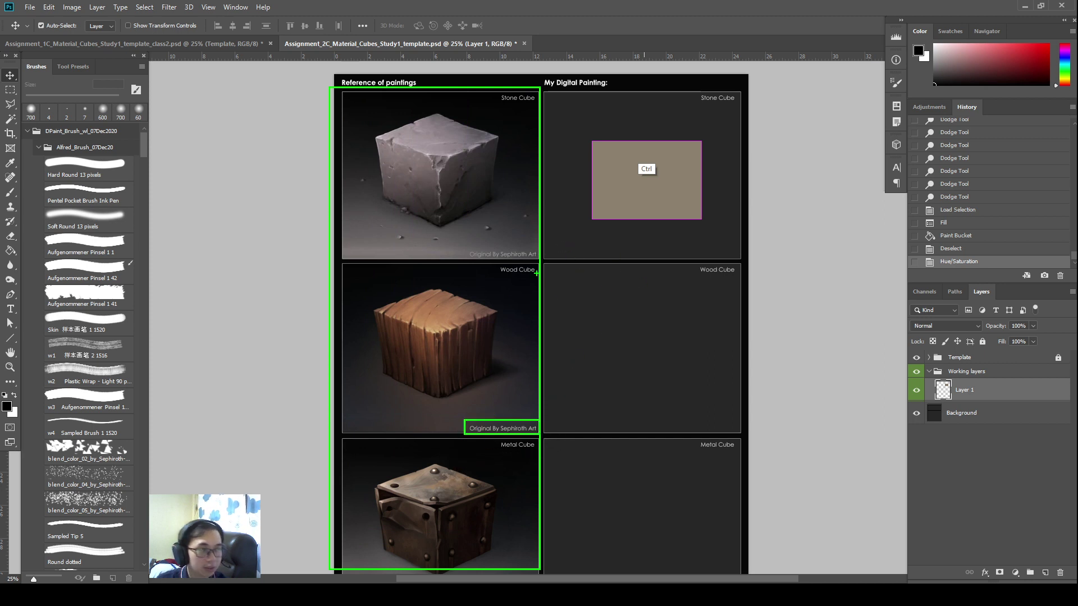
key(Escape)
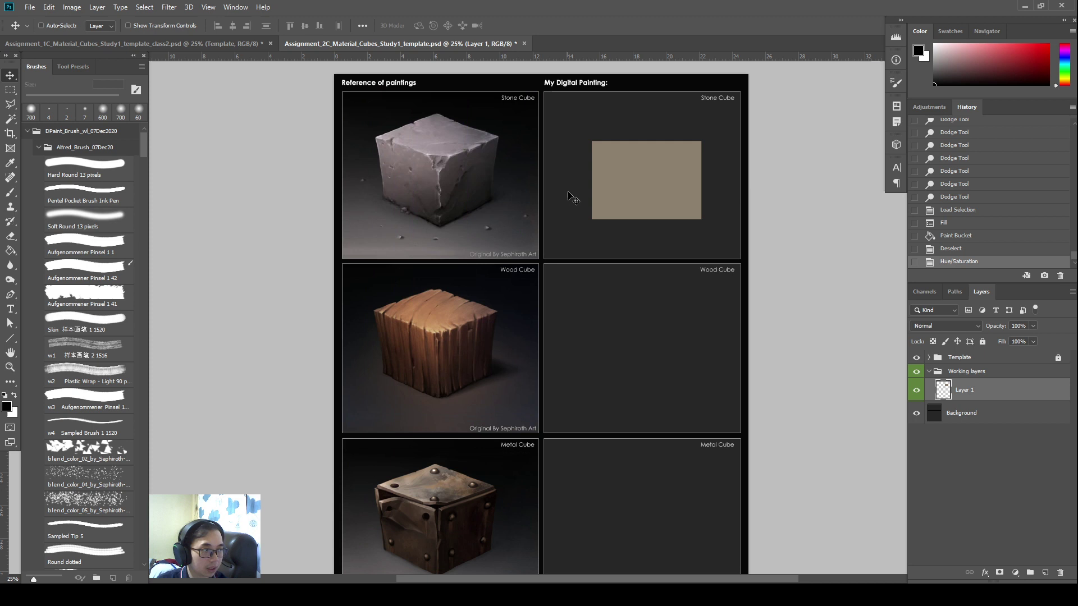
key(ctrl+2)
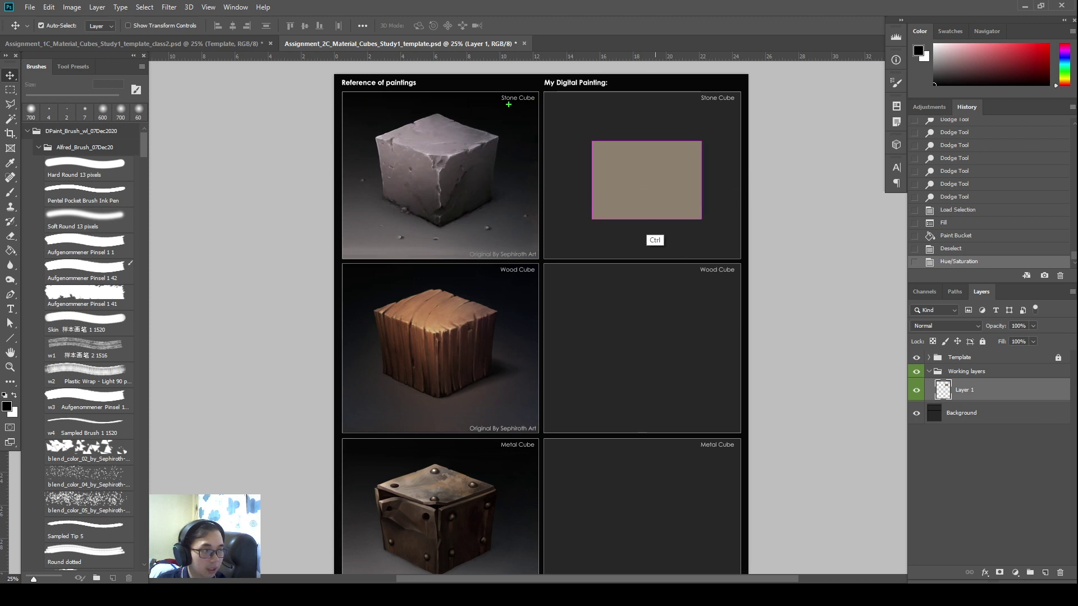
drag(514, 106, 550, 101)
drag(503, 291, 535, 283)
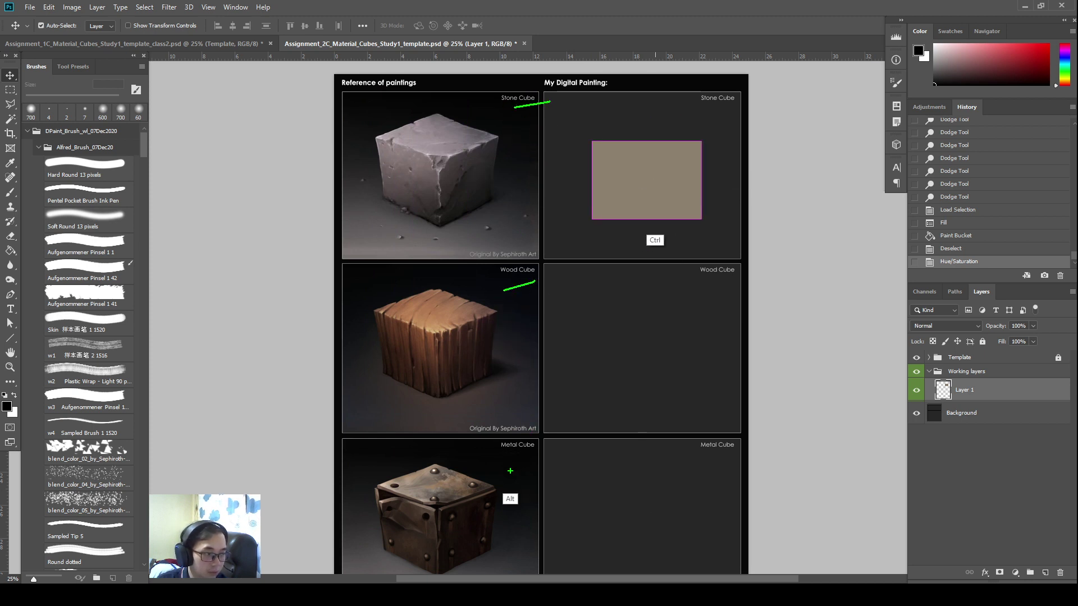
drag(508, 465, 549, 453)
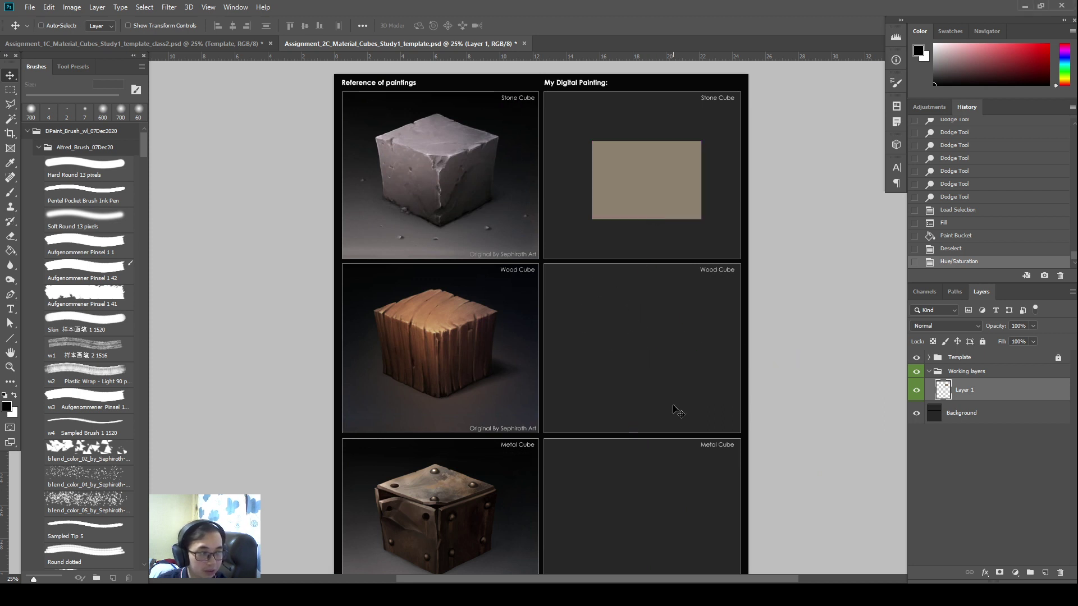
mouse_move(676, 409)
mouse_down()
mouse_move(722, 368)
mouse_move(700, 411)
mouse_move(686, 388)
mouse_up()
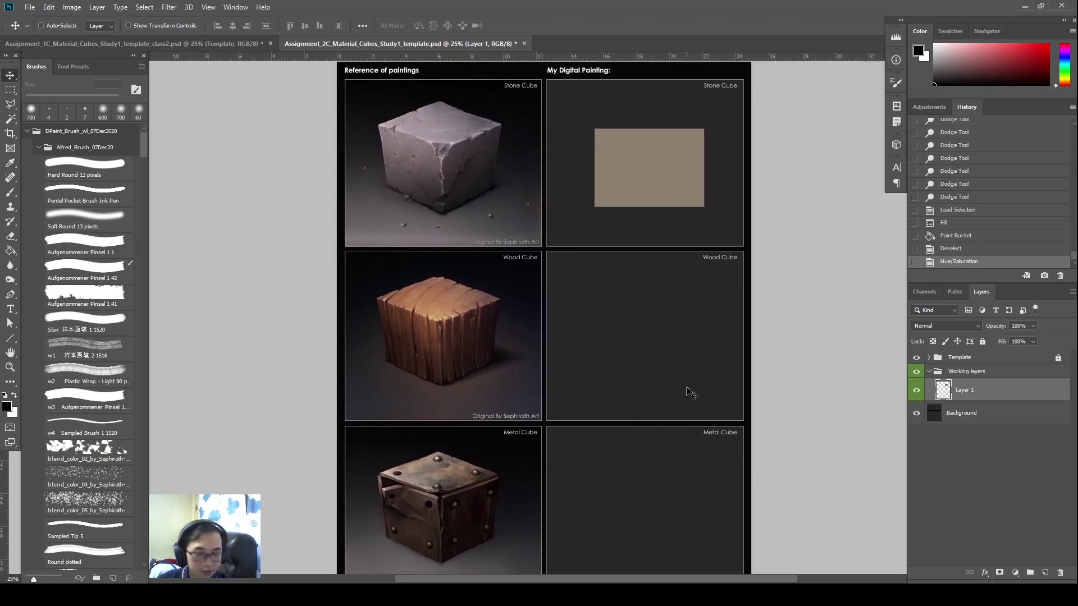
drag(556, 343, 559, 338)
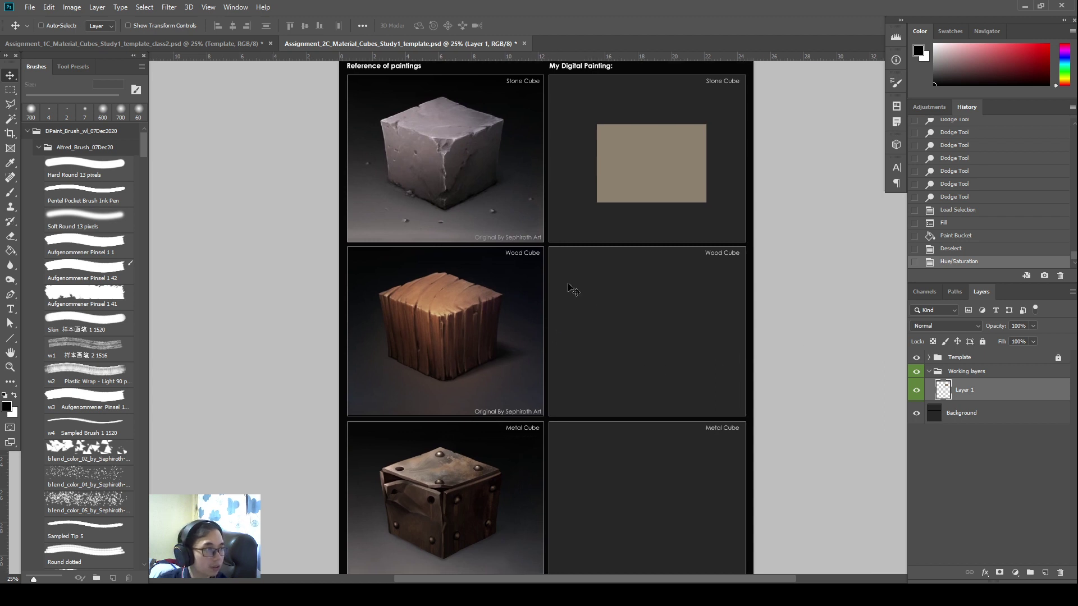
Switch from the Burn tool to the 3D Material Eyedropper Tool.
click(53, 8)
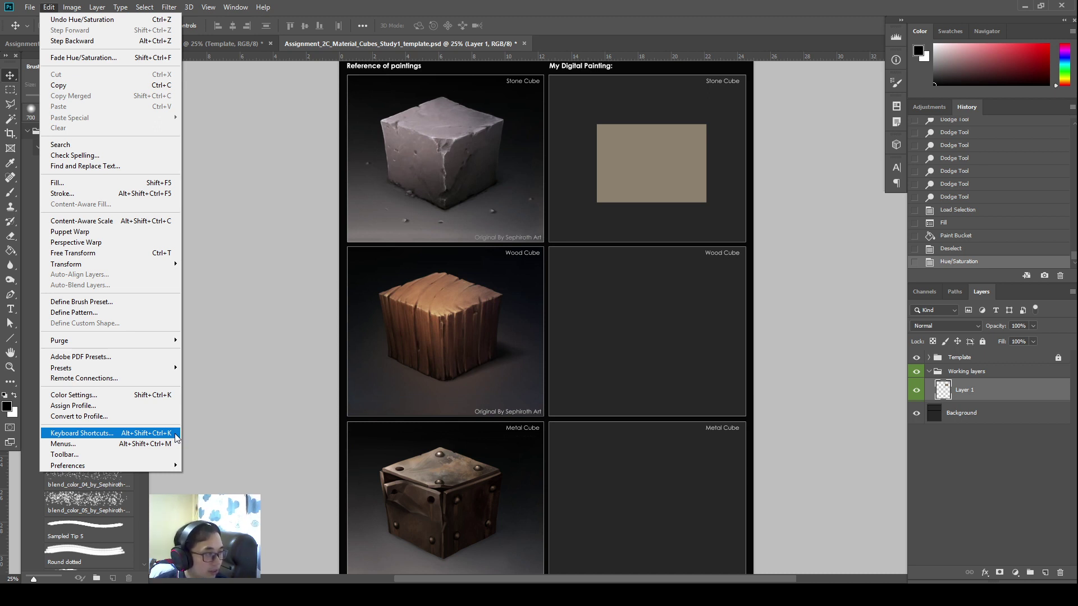
click(310, 368)
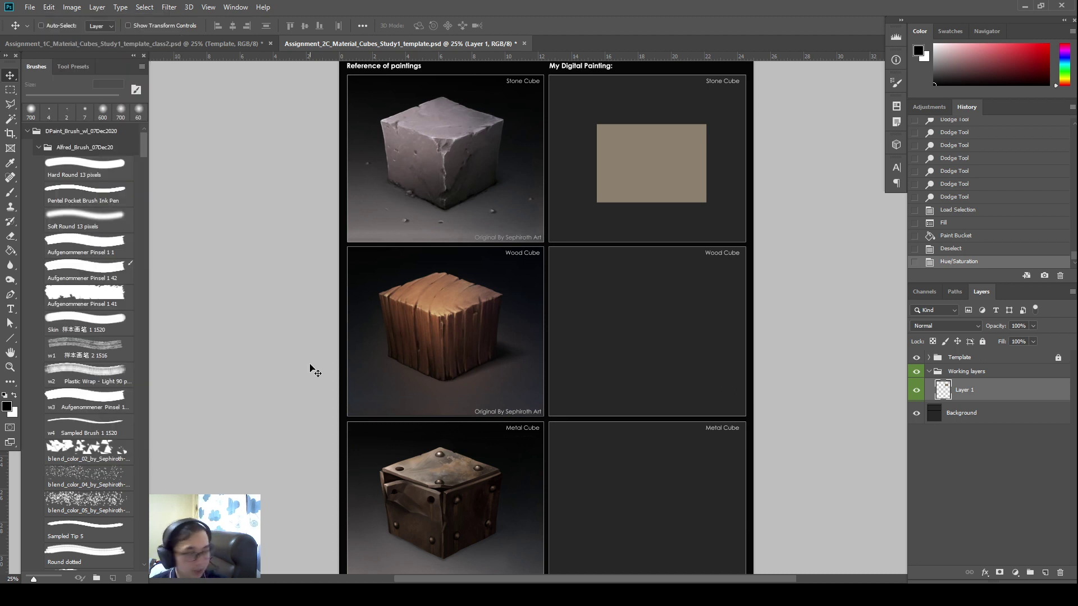
key(o)
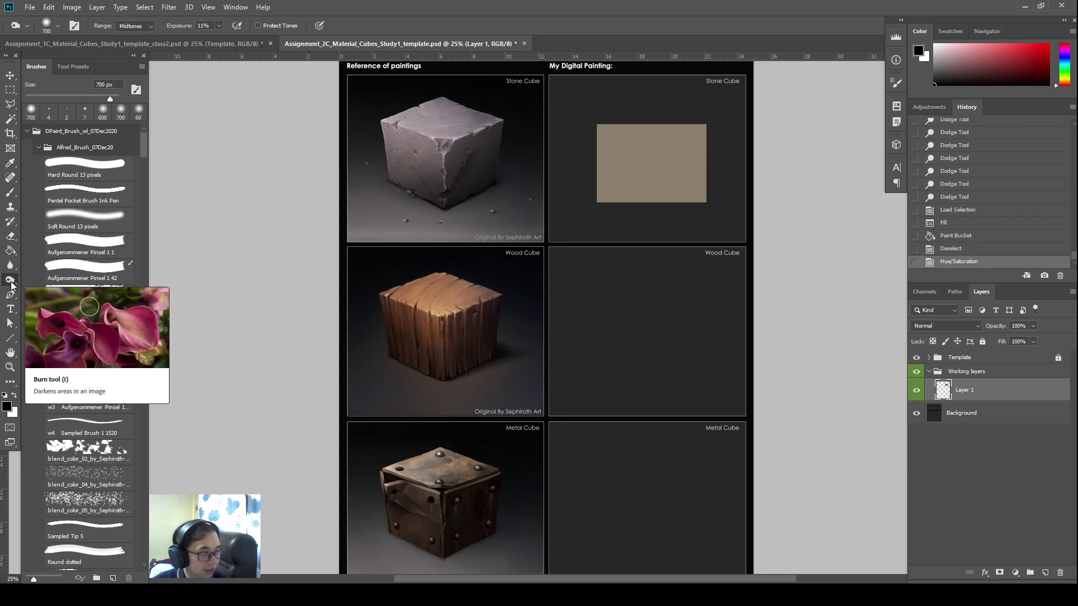
click(9, 163)
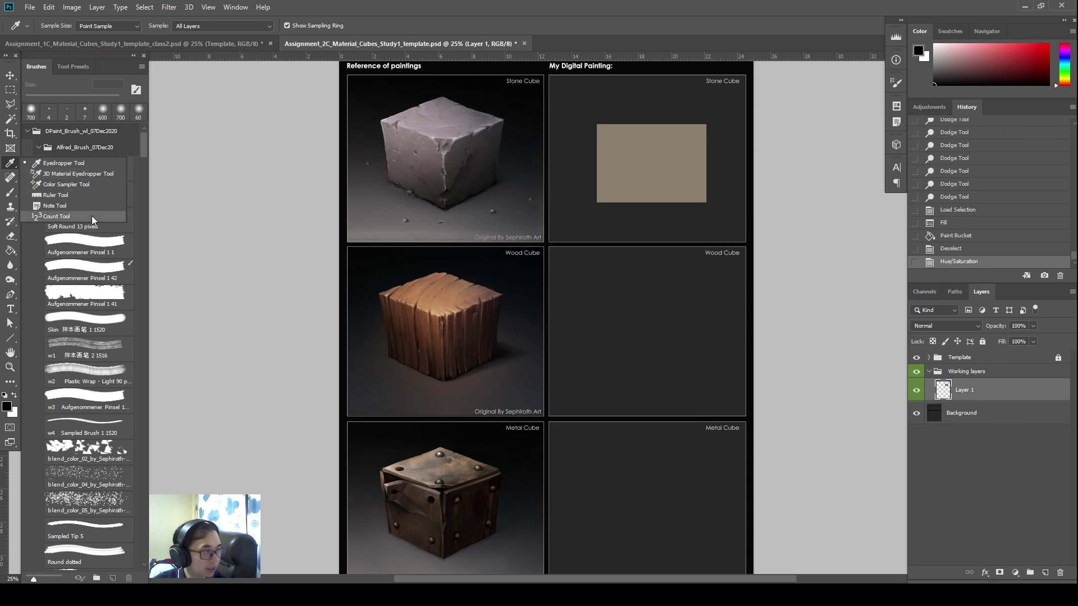
click(109, 173)
click(52, 8)
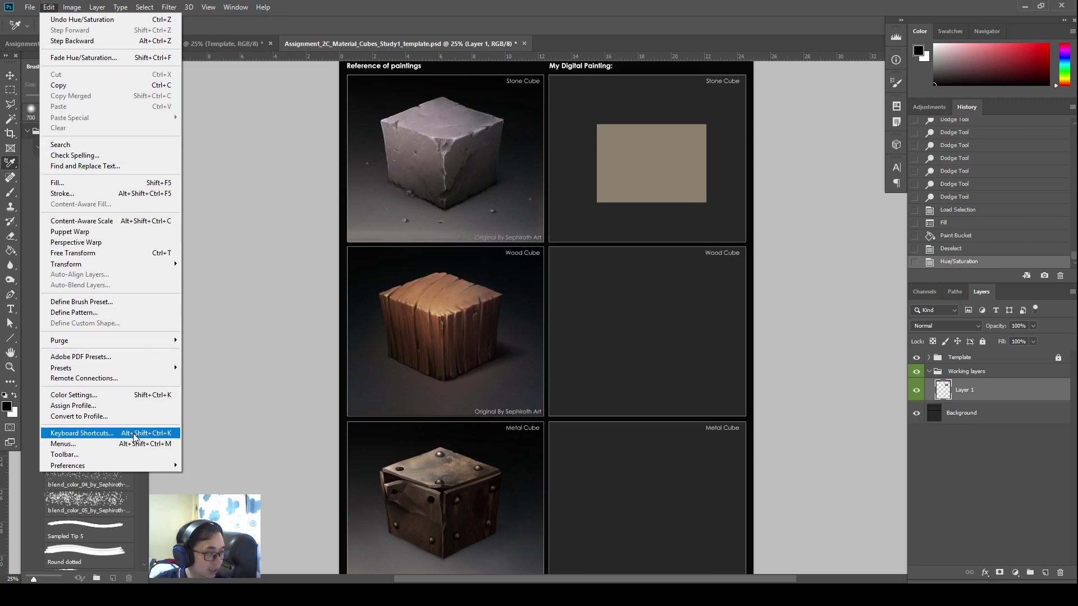
click(83, 433)
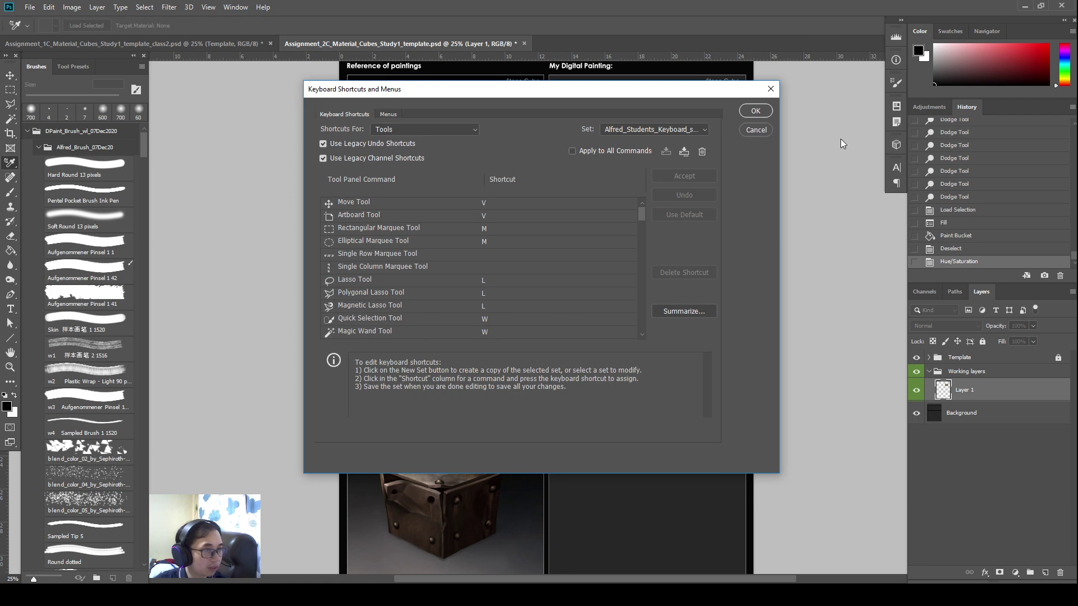
click(749, 129)
Open the keyboard shortcut settings for Tools and locate the Eyedropper tool group.
click(51, 8)
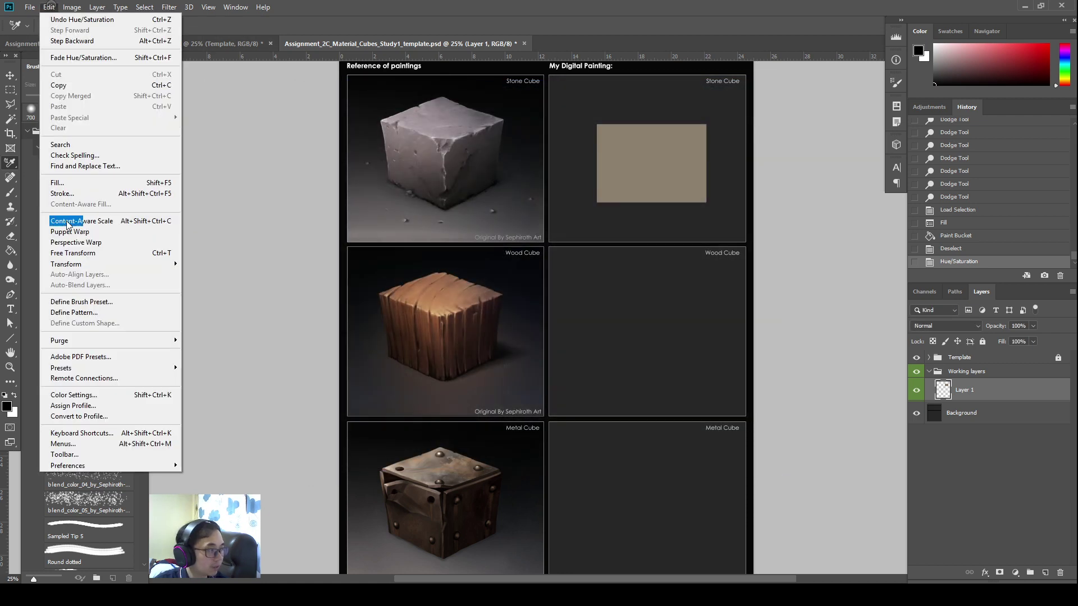
click(98, 435)
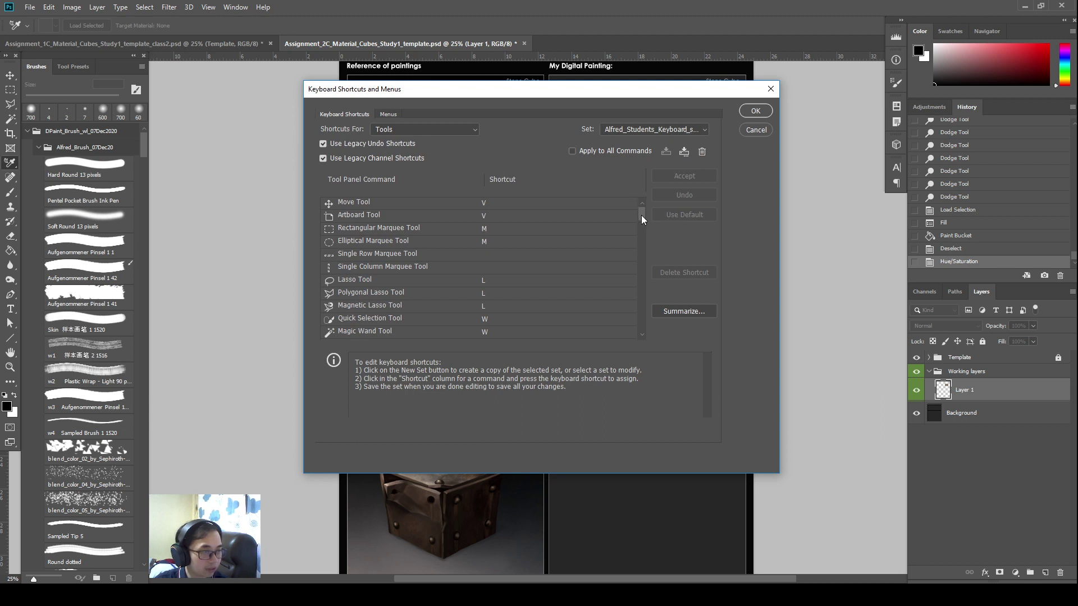
drag(641, 214, 643, 234)
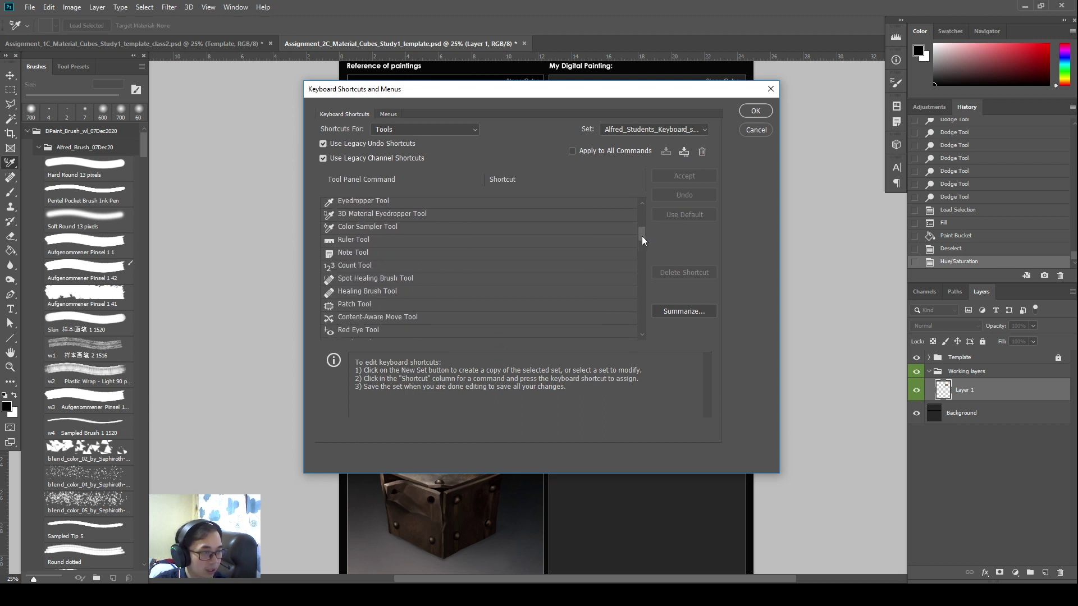
Assign the shortcut I to the 3D Material Eyedropper Tool, the Count Tool and the Note Tool.
click(482, 243)
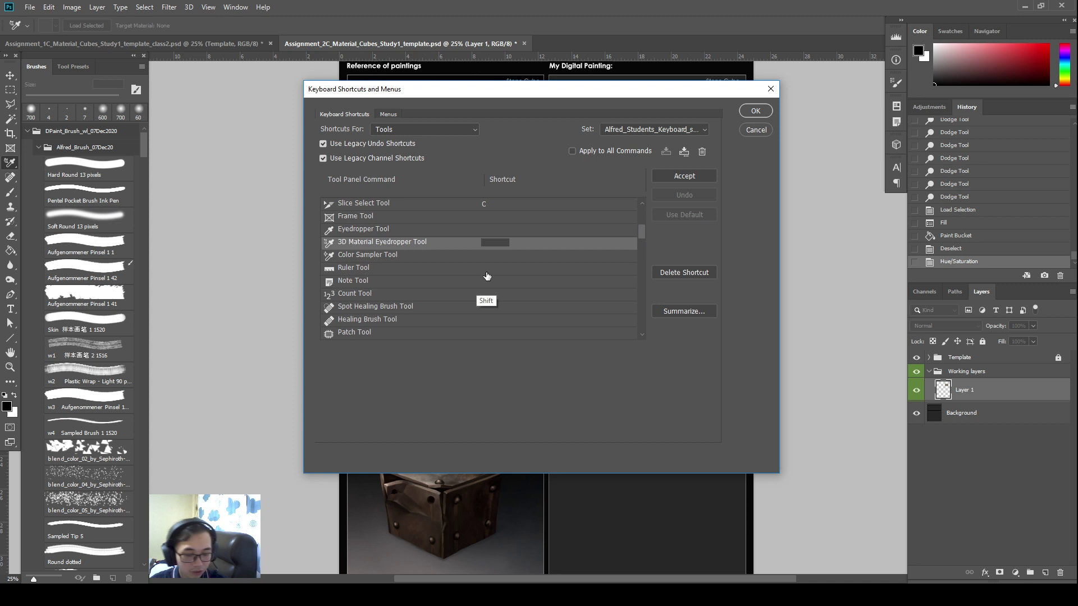
key(i)
click(489, 294)
key(i)
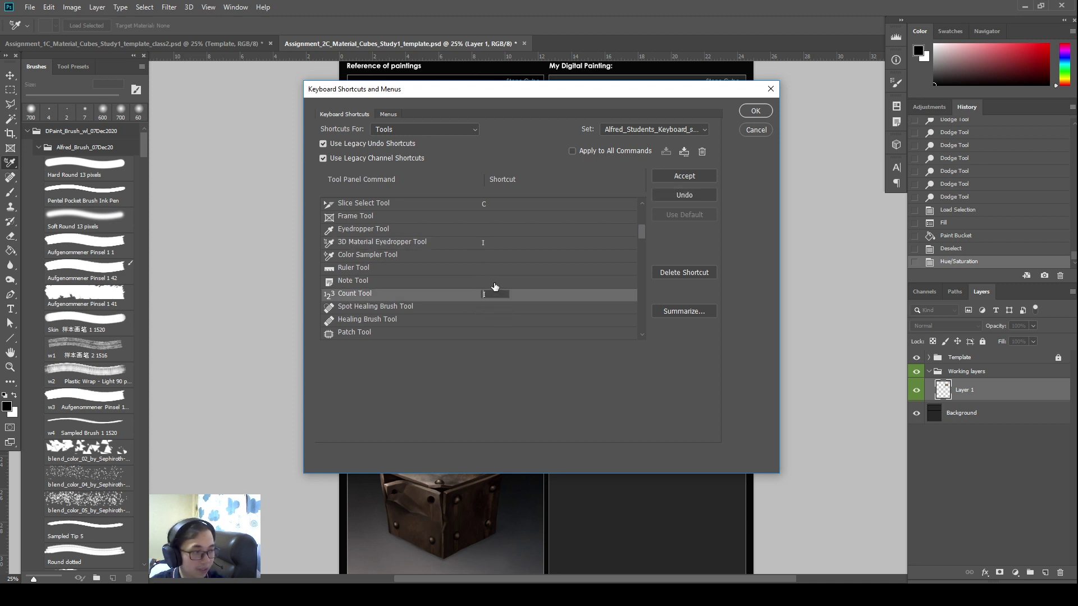
click(507, 280)
key(i)
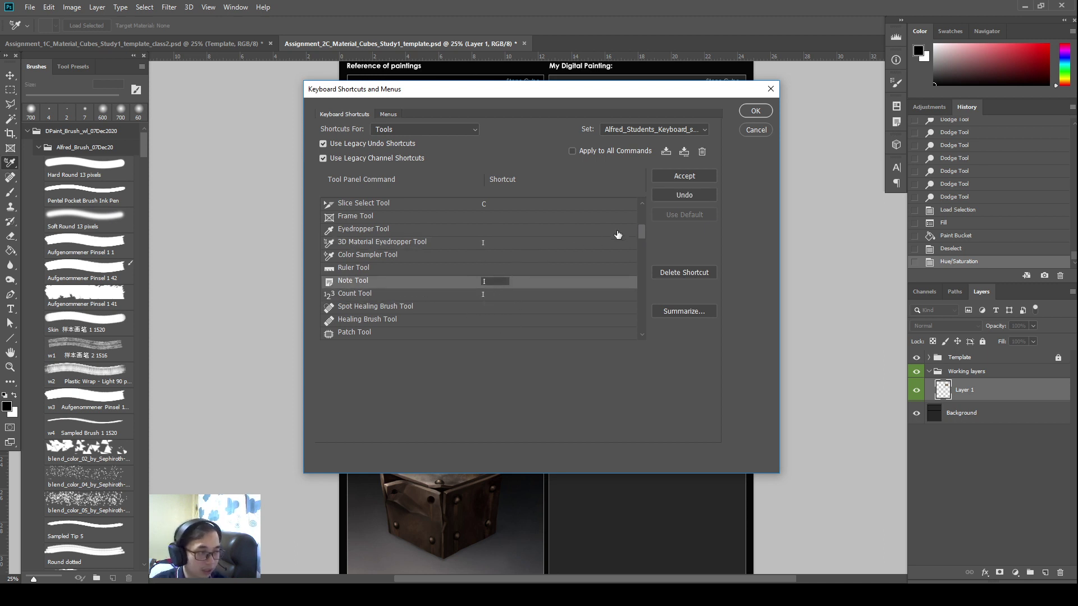
Clear the shortcuts of the 3D Material Eyedropper Tool, the Note Tool and the Count Tool.
drag(641, 232, 642, 231)
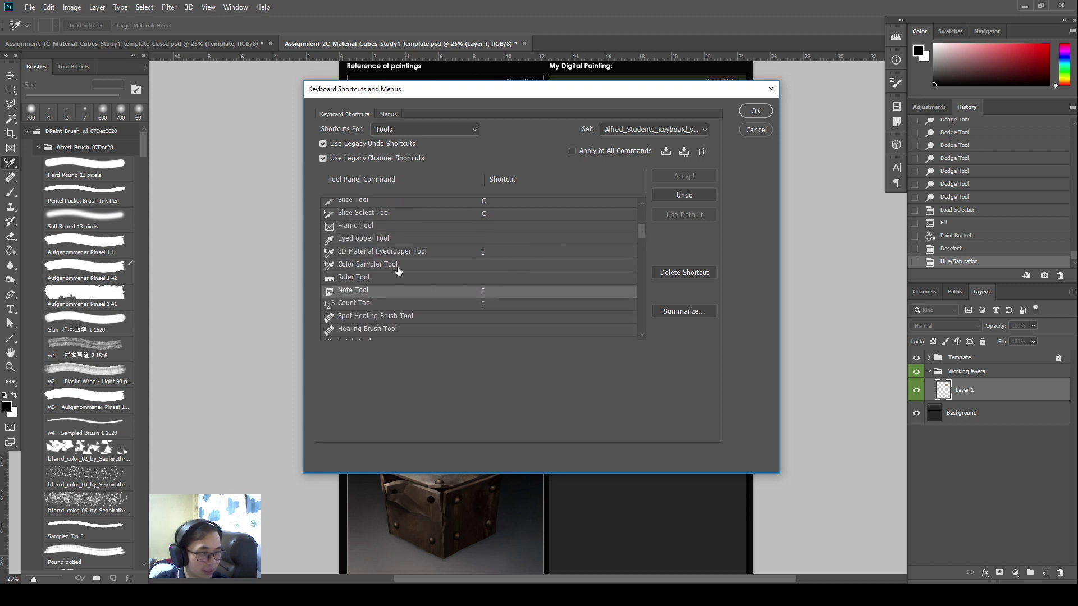
click(485, 254)
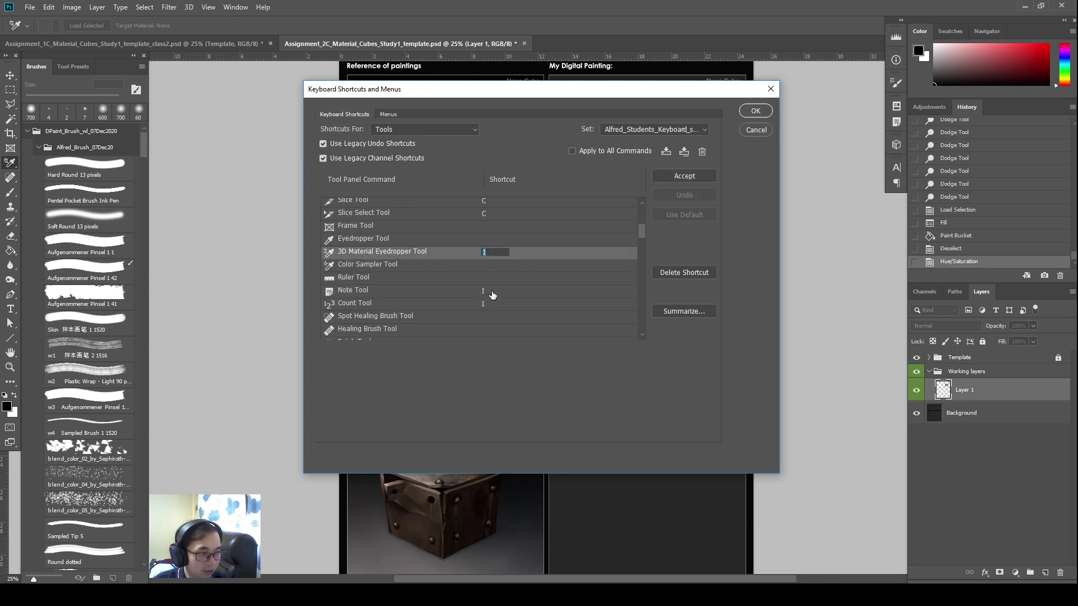
key(BackSpace)
click(486, 292)
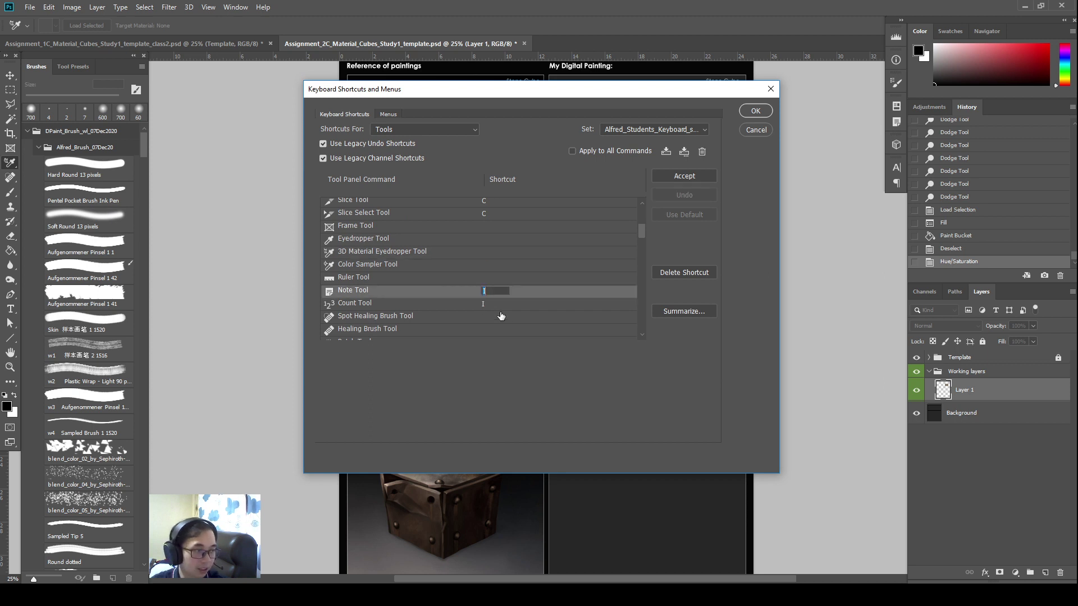
key(BackSpace)
click(486, 305)
key(BackSpace)
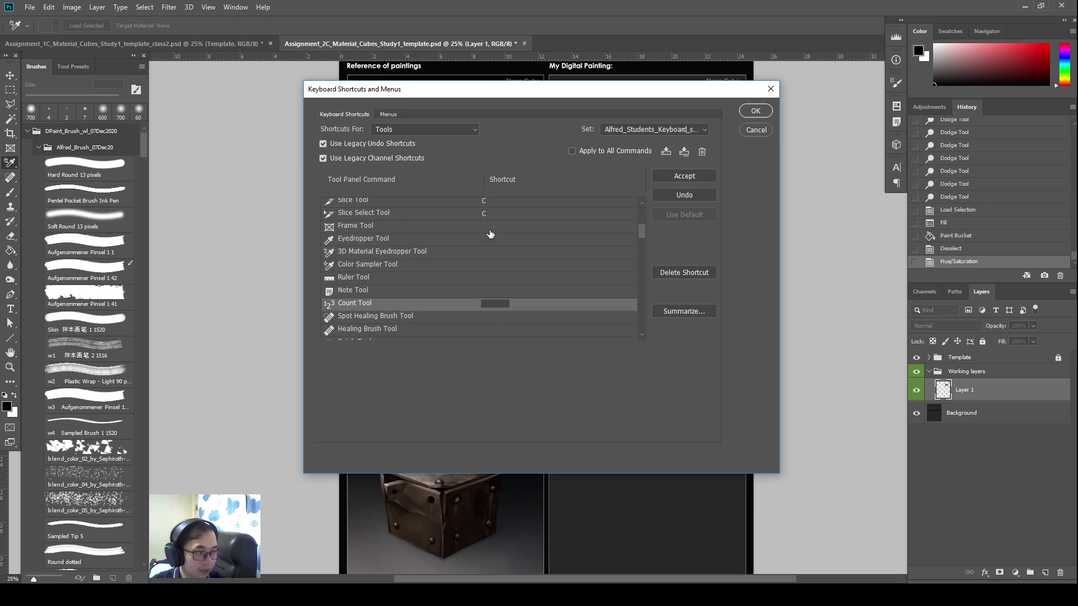
Check the shortcut column for every tool from the Eyedropper Tool down to the Count Tool.
click(641, 234)
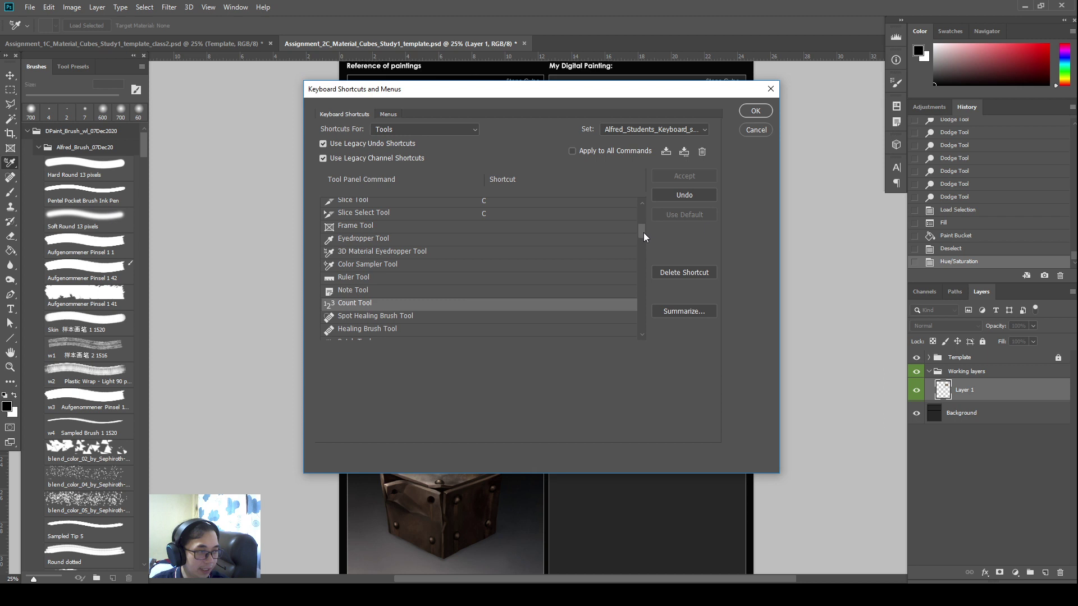
drag(644, 232, 643, 235)
key(ctrl+2)
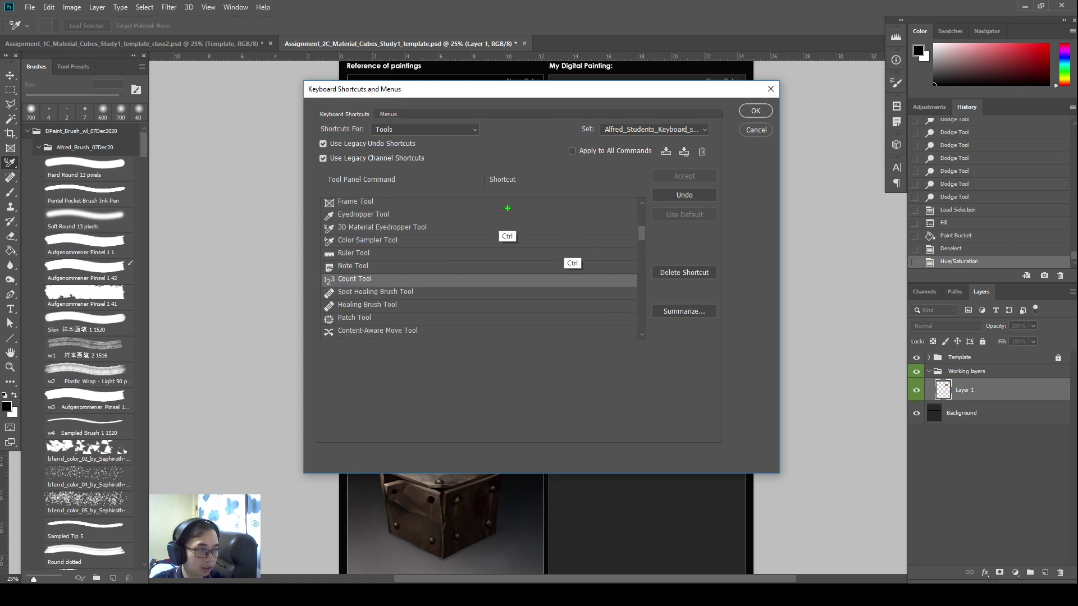
mouse_move(508, 208)
mouse_down()
mouse_move(292, 291)
mouse_move(320, 289)
mouse_up()
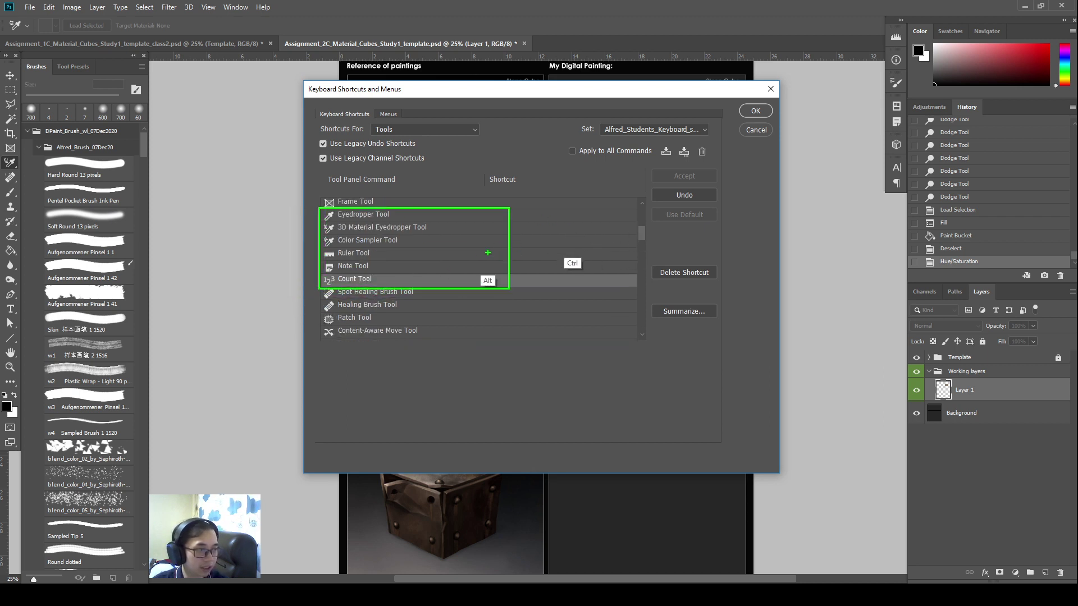
drag(488, 250, 520, 273)
drag(526, 246, 481, 272)
key(Escape)
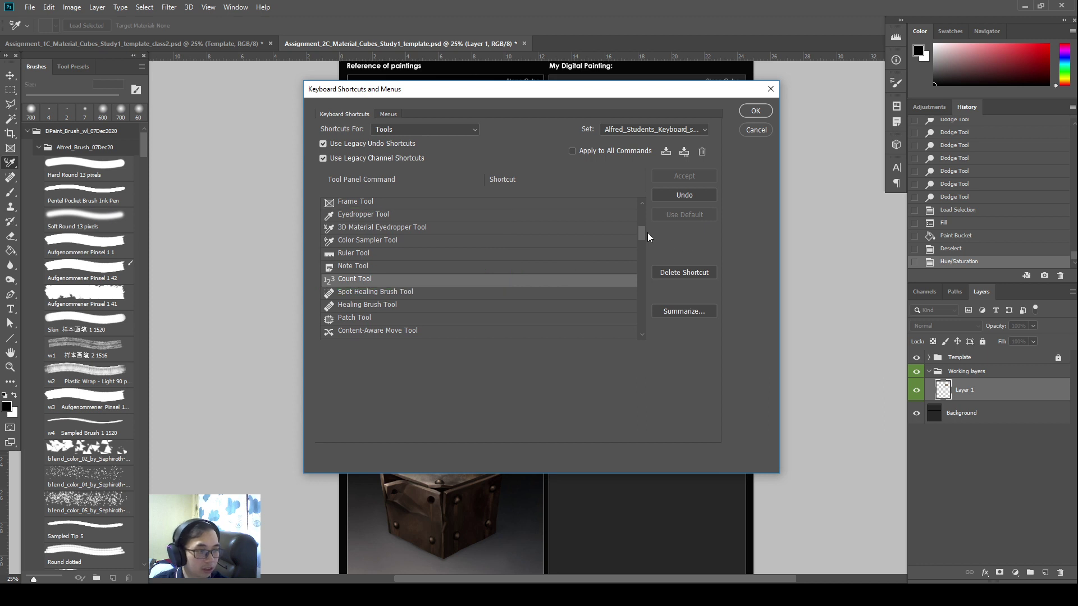
Review the shortcuts assigned to the Dodge, Burn and Sponge tools in the tool list.
drag(642, 232, 646, 266)
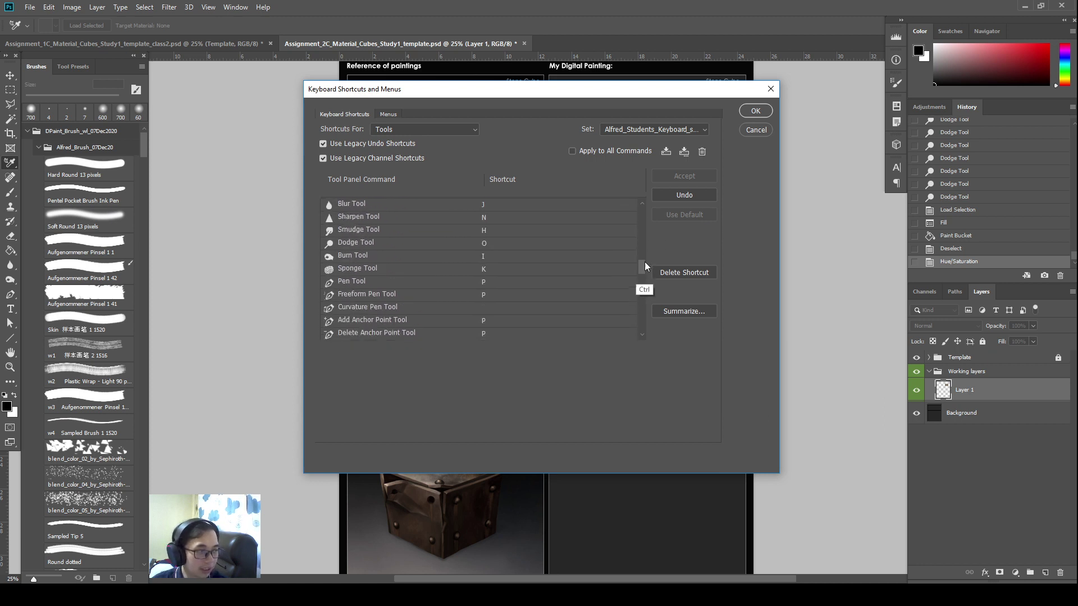
key(ctrl+2)
drag(505, 248, 317, 264)
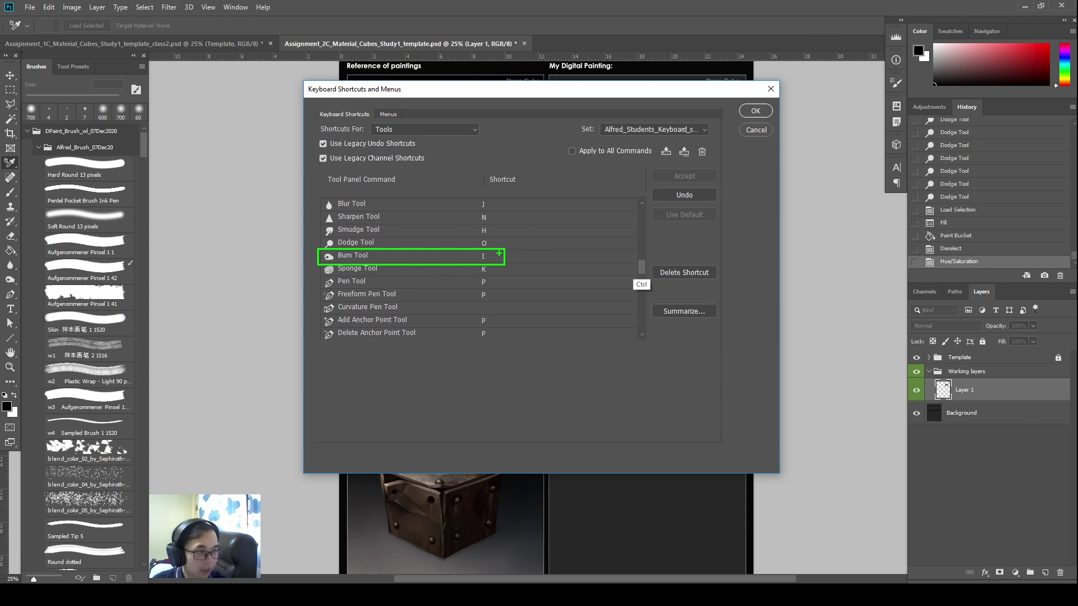
drag(507, 235, 318, 250)
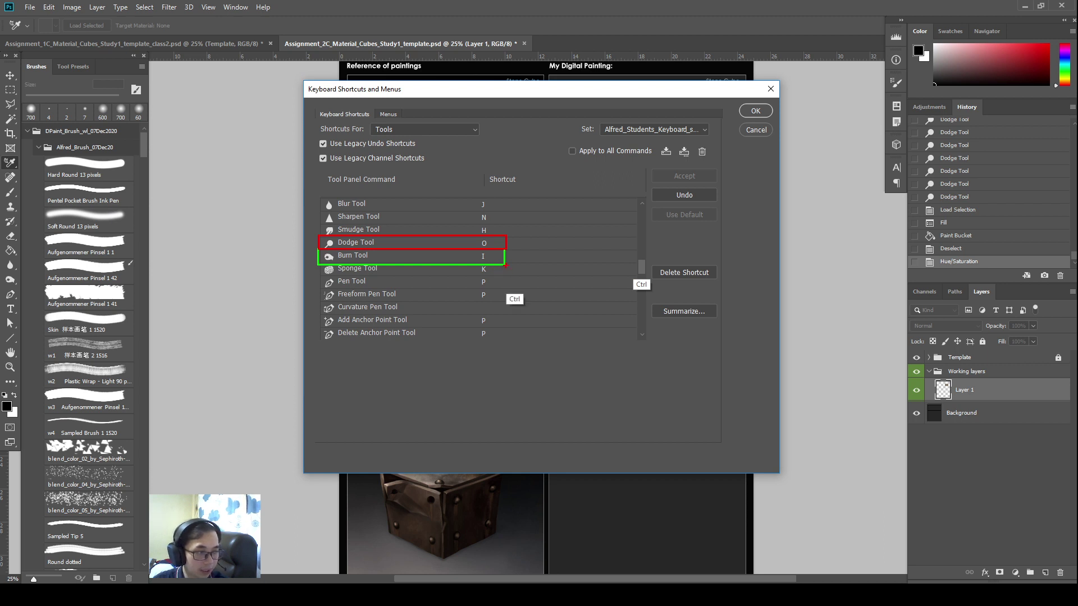
drag(506, 264, 318, 277)
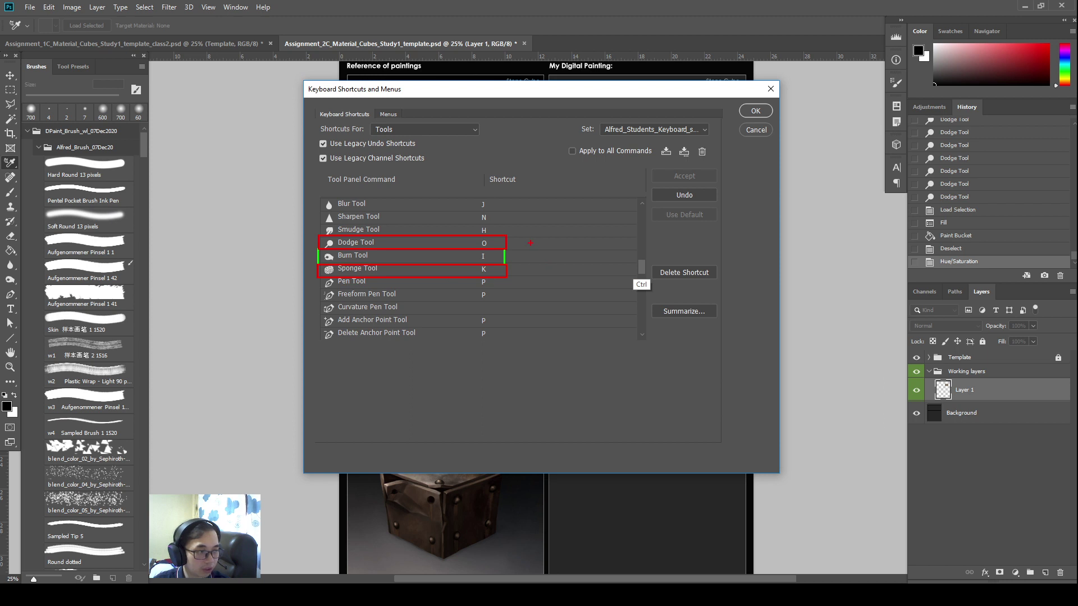
mouse_move(519, 241)
mouse_down()
mouse_move(553, 226)
mouse_move(548, 250)
mouse_up()
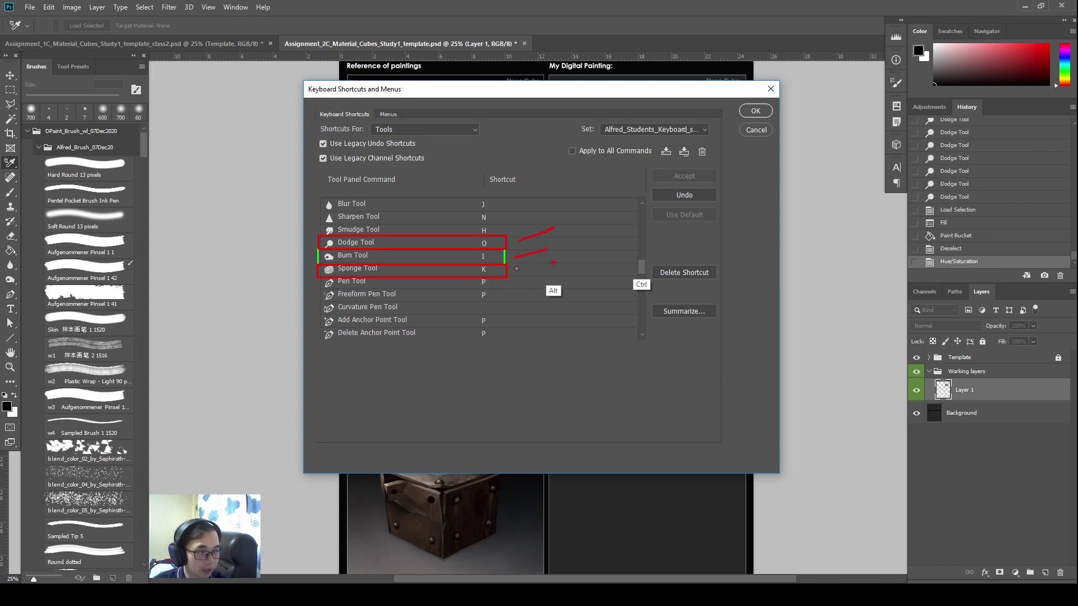
Accept the tool shortcut changes and close the keyboard shortcut settings.
key(Escape)
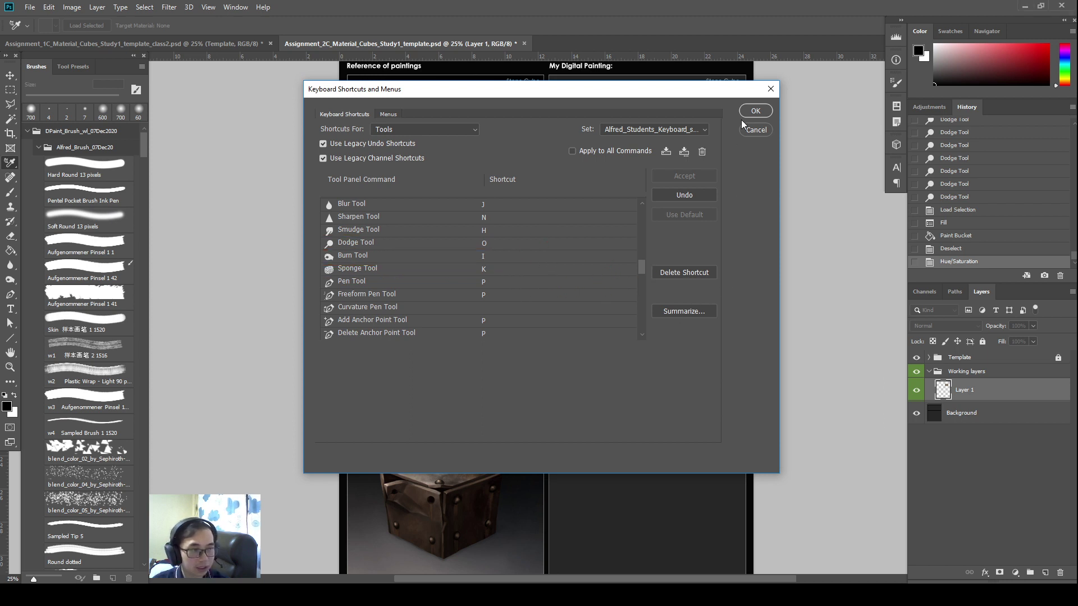
click(742, 116)
Sample the beige rectangle in the Stone Cube panel as the foreground colour, clear the selection and switch to the Burn tool.
drag(744, 269, 678, 334)
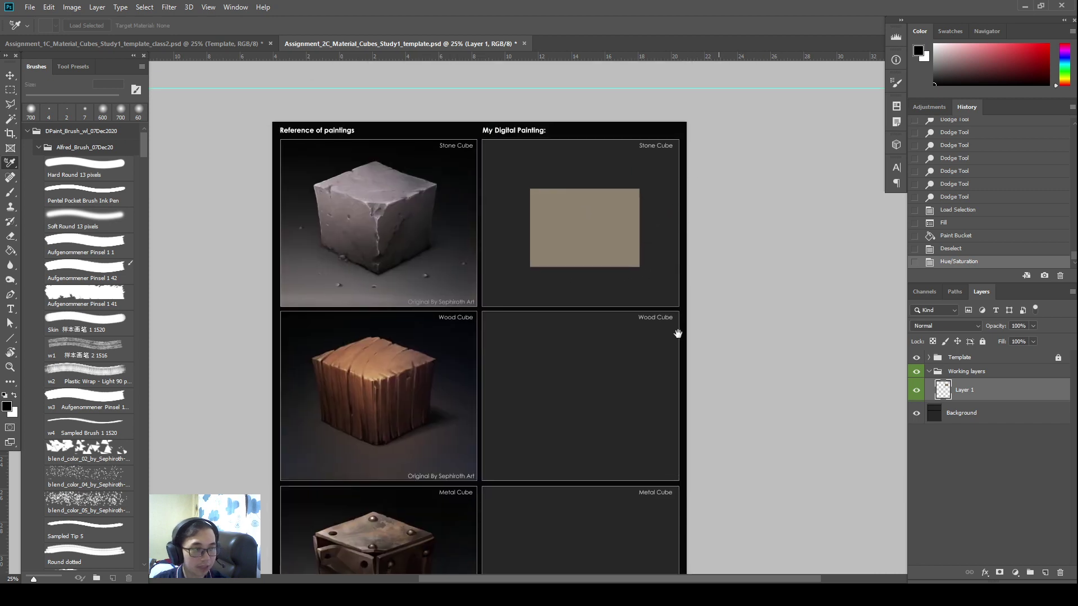
ctrl+click(946, 391)
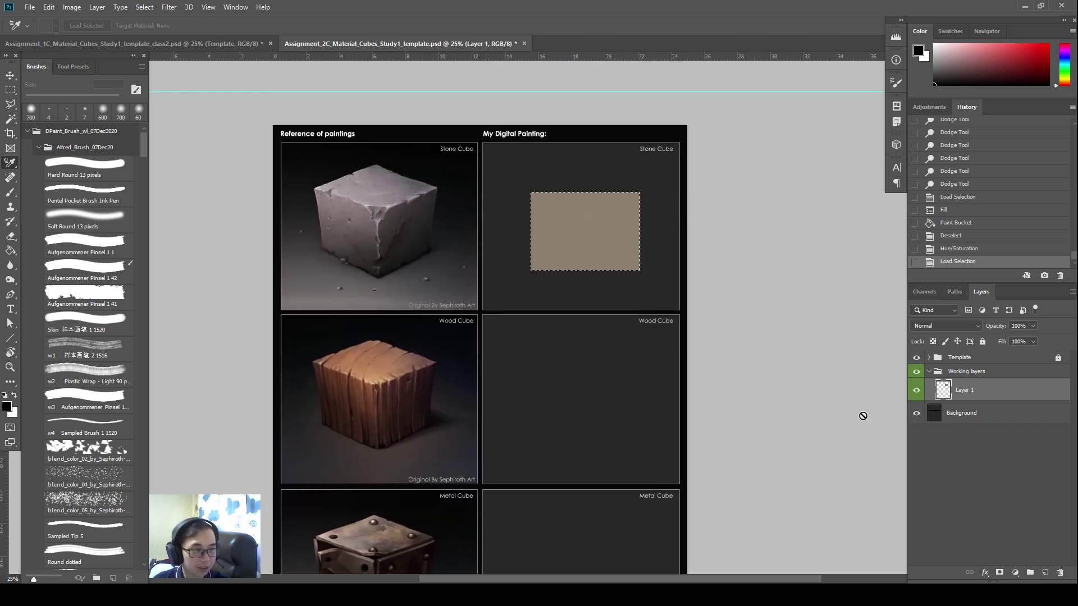
key(b)
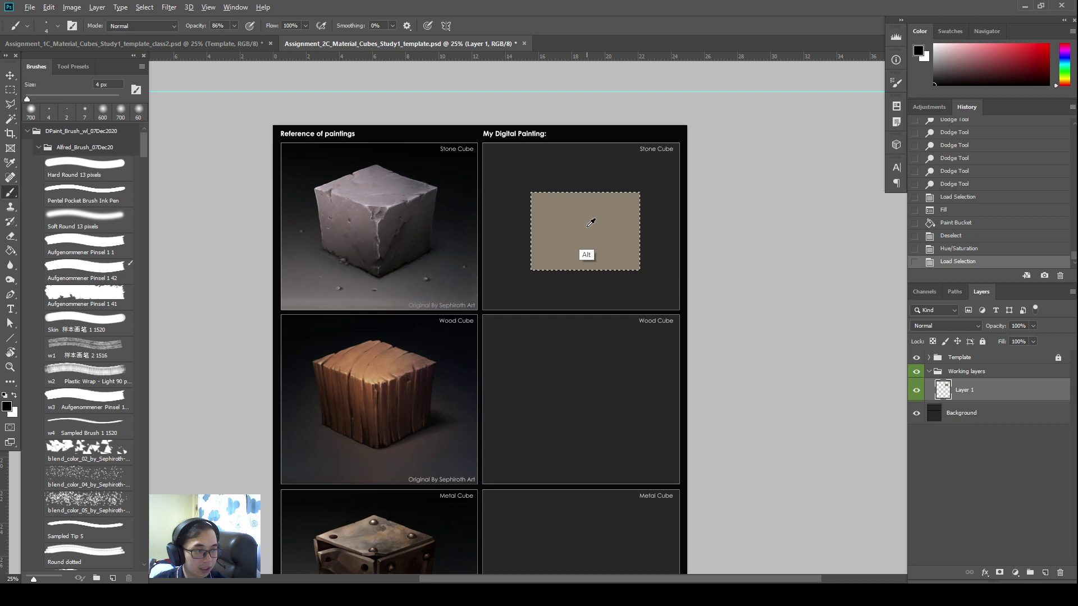
alt+click(591, 223)
key(ctrl+d)
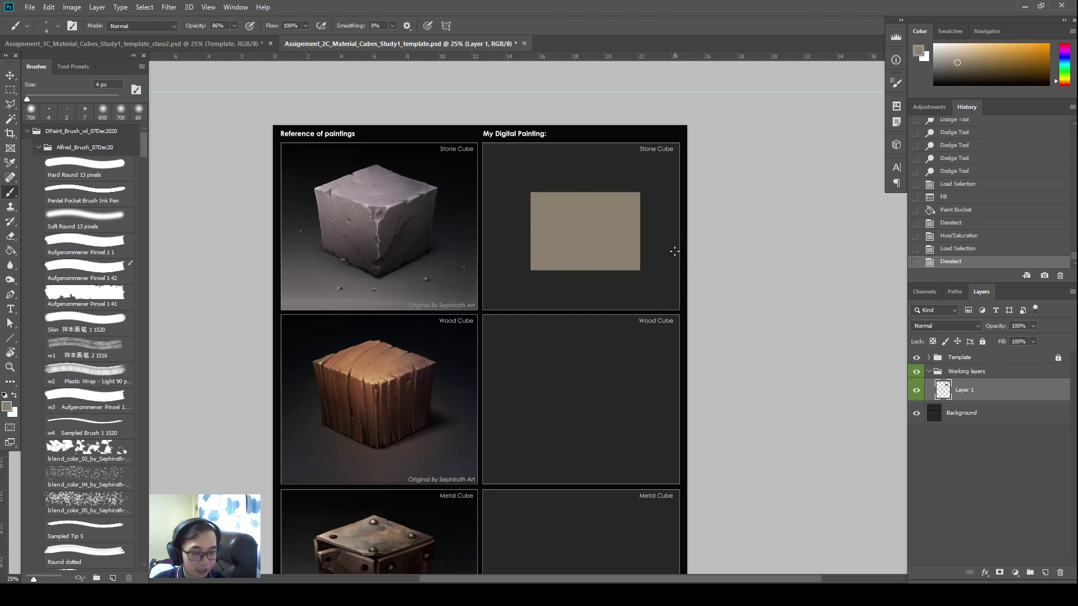
key(o)
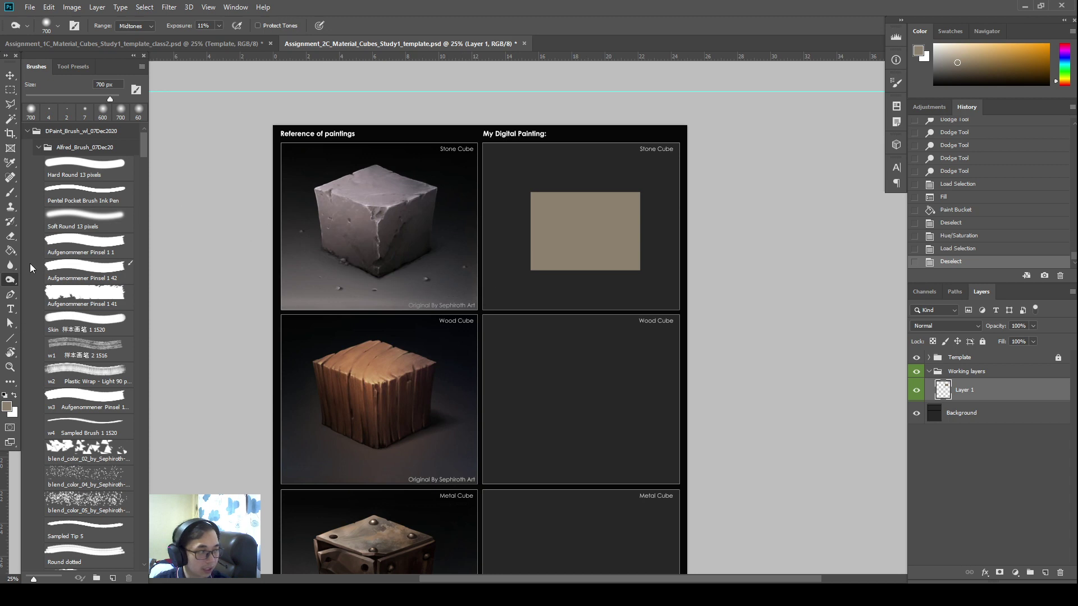
Reopen the keyboard shortcut settings at the Eyedropper group and save all changes to the current shortcut set.
click(49, 7)
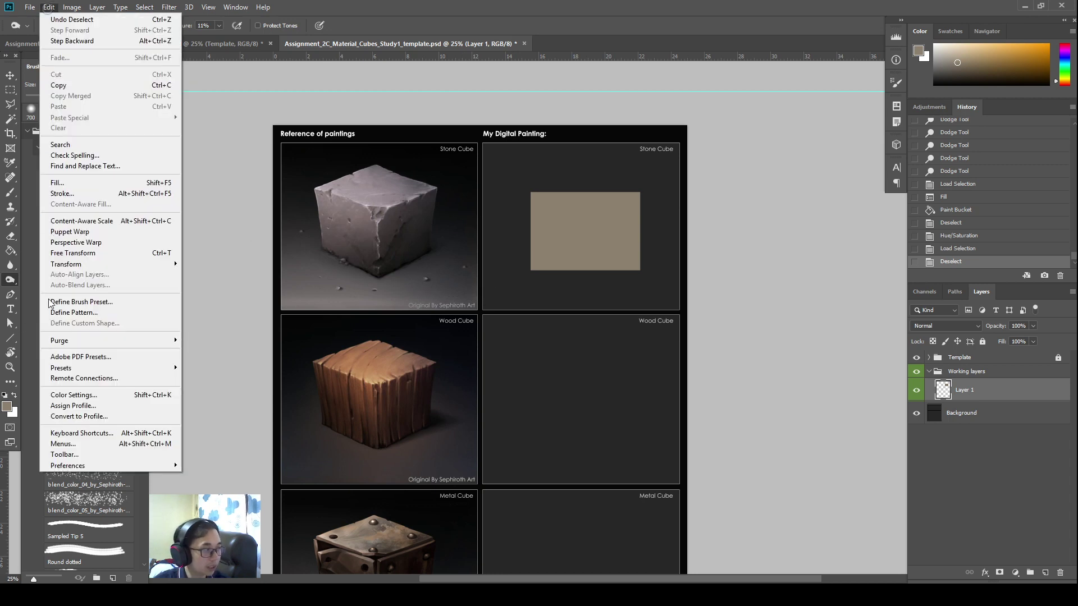
click(84, 436)
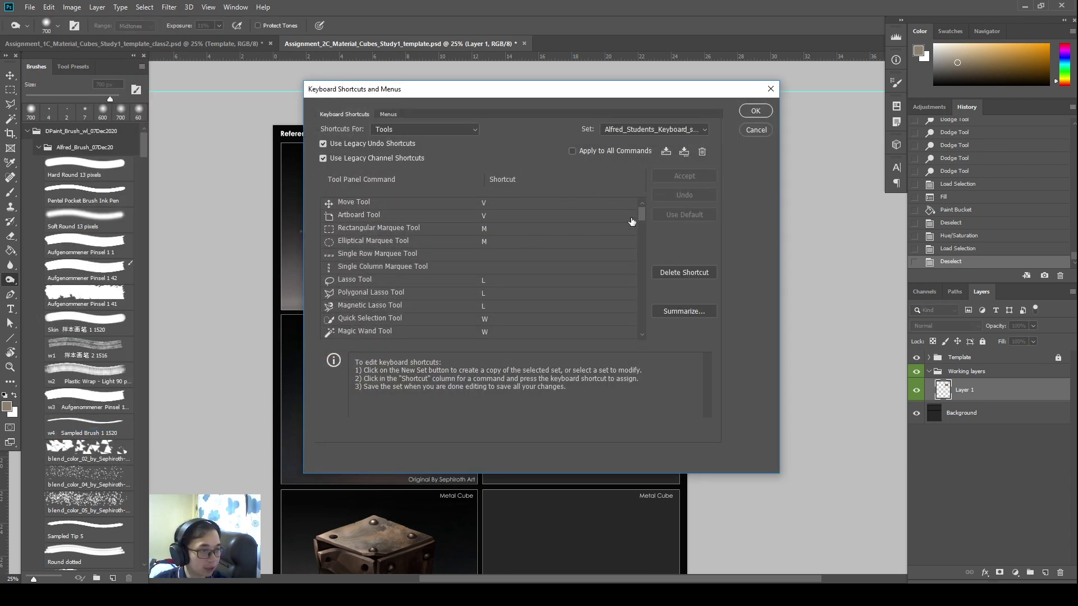
scroll(641, 241, down, 5)
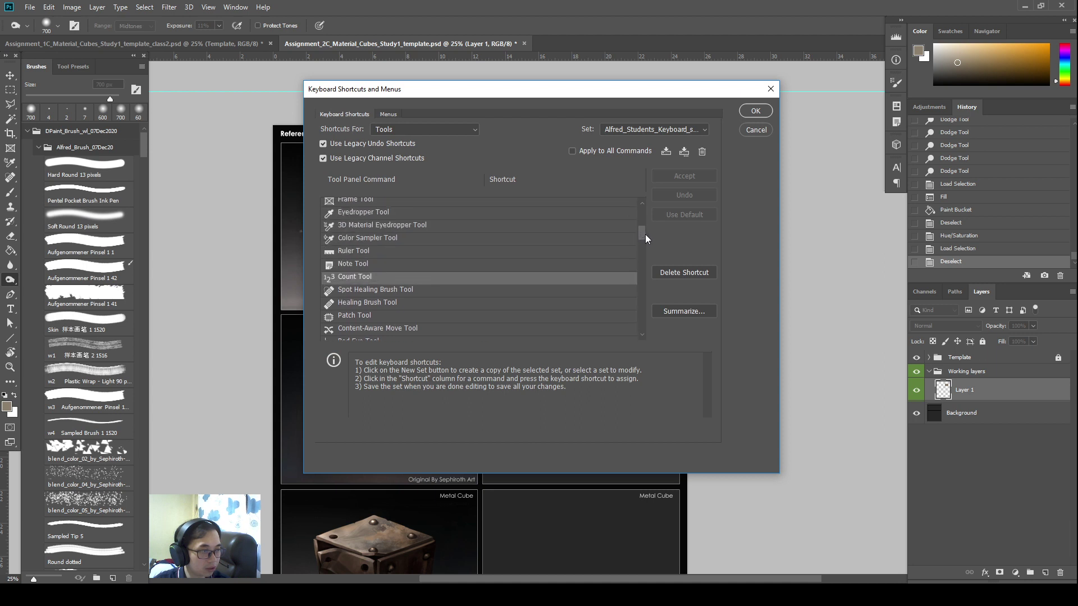
scroll(645, 236, up, 1)
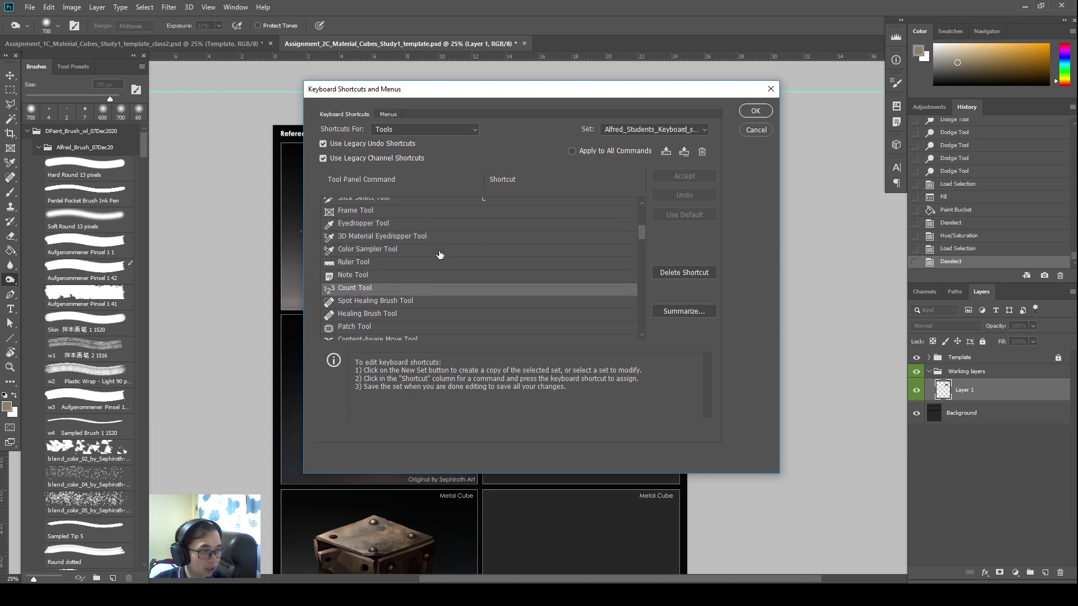
click(664, 156)
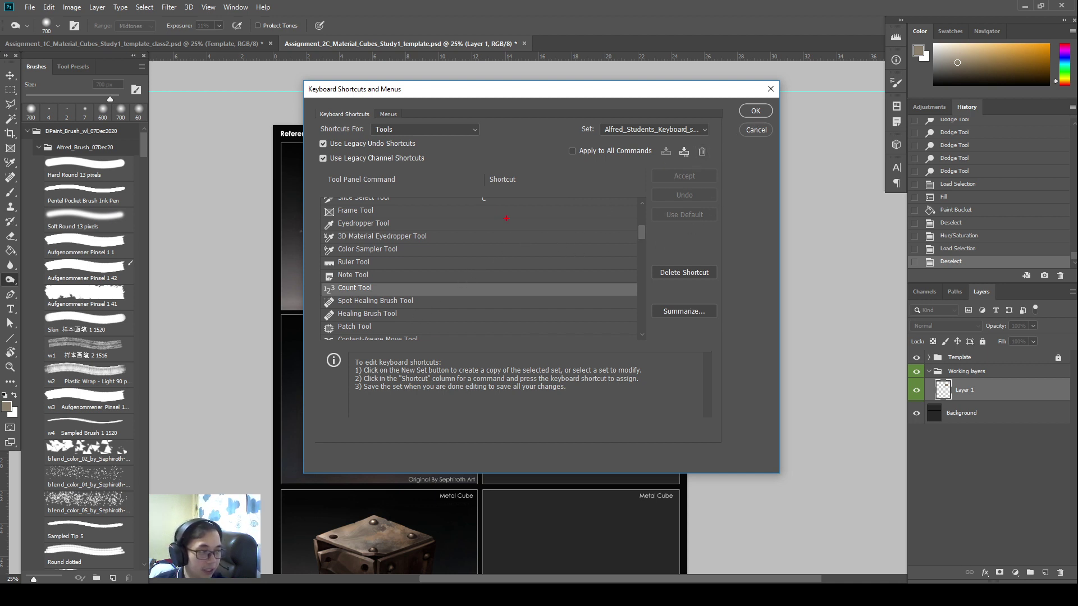
Review the shortcuts of the Eyedropper group and of the Dodge, Burn and Sponge tools, and close the settings with the changes accepted.
drag(506, 218, 321, 297)
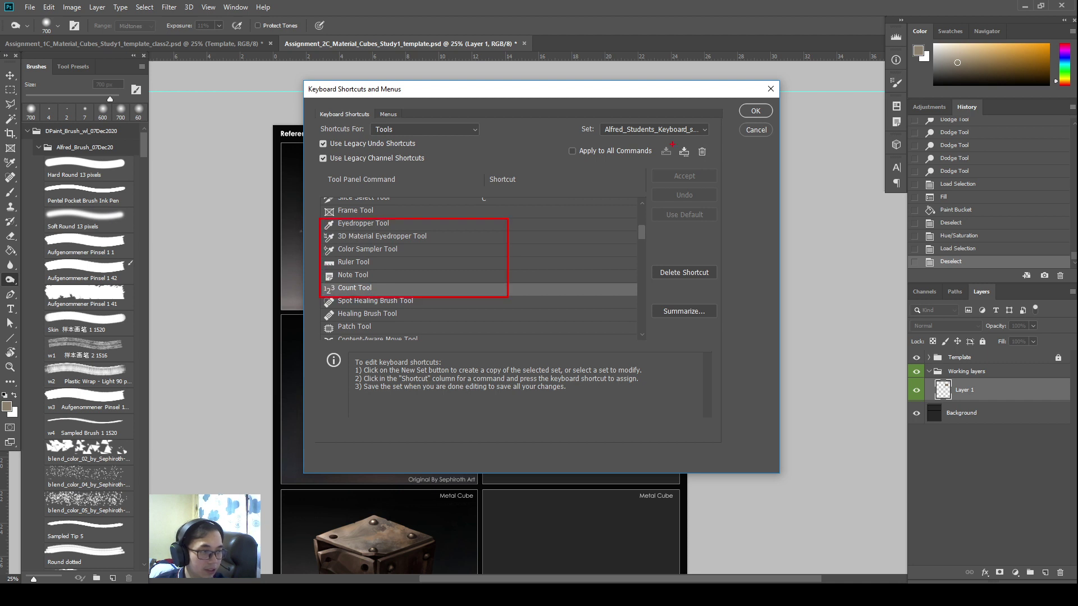
drag(672, 144, 661, 157)
drag(770, 105, 740, 119)
key(Escape)
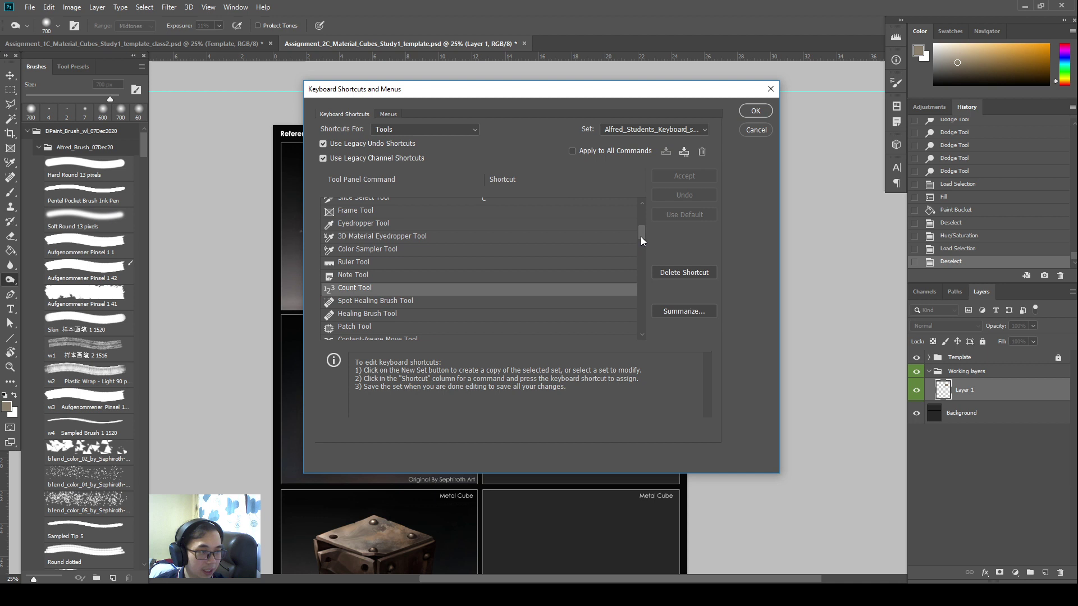
drag(641, 237, 640, 268)
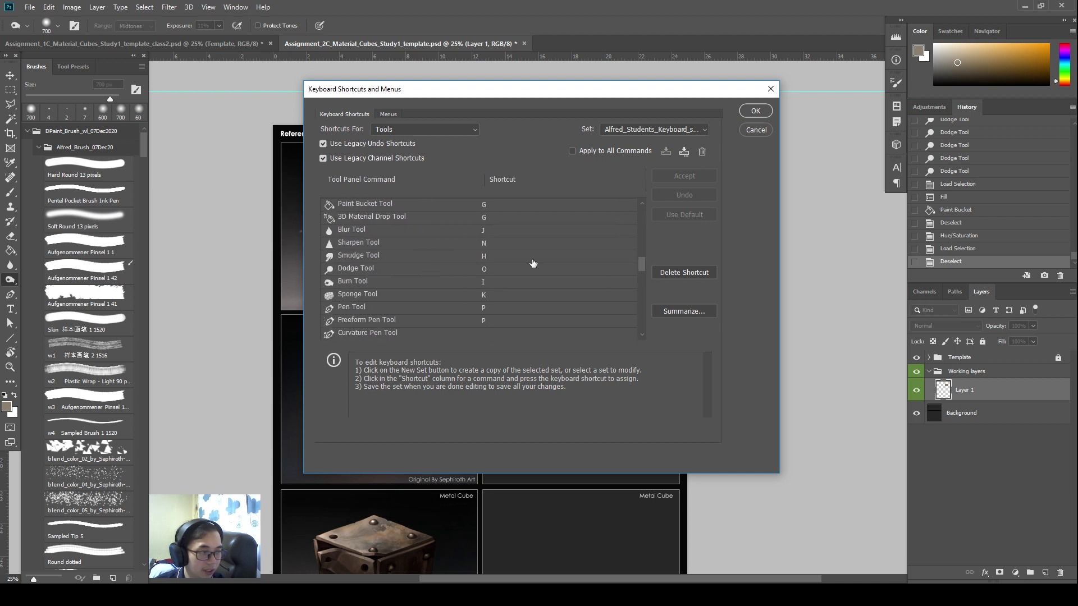
click(758, 113)
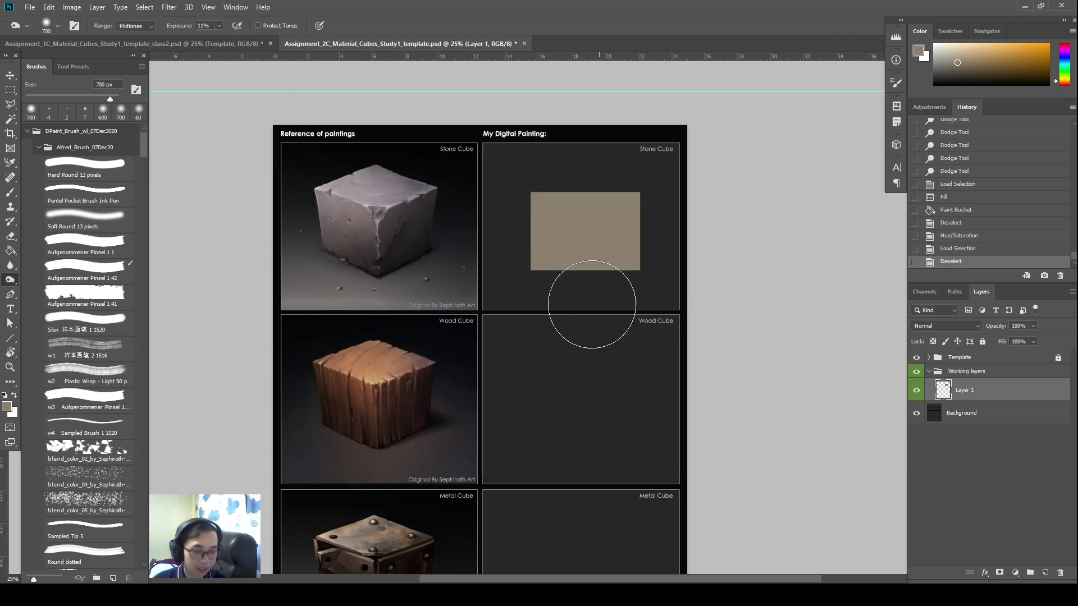
Darken the right and lower-right area of the beige rectangle with the 700 px Burn tool, range Midtones, exposure 11%.
mouse_move(656, 205)
mouse_down()
mouse_move(542, 322)
mouse_move(635, 187)
mouse_move(514, 308)
mouse_move(556, 297)
mouse_move(474, 327)
mouse_move(665, 282)
mouse_move(665, 264)
mouse_up()
mouse_move(661, 188)
mouse_down()
mouse_move(560, 364)
mouse_move(654, 260)
mouse_up()
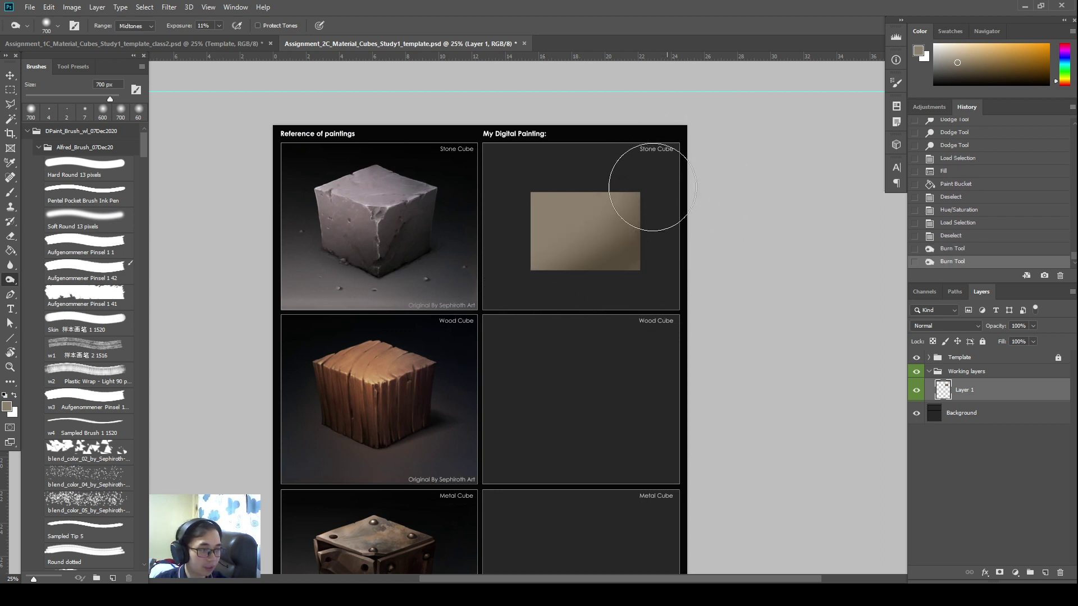
click(623, 267)
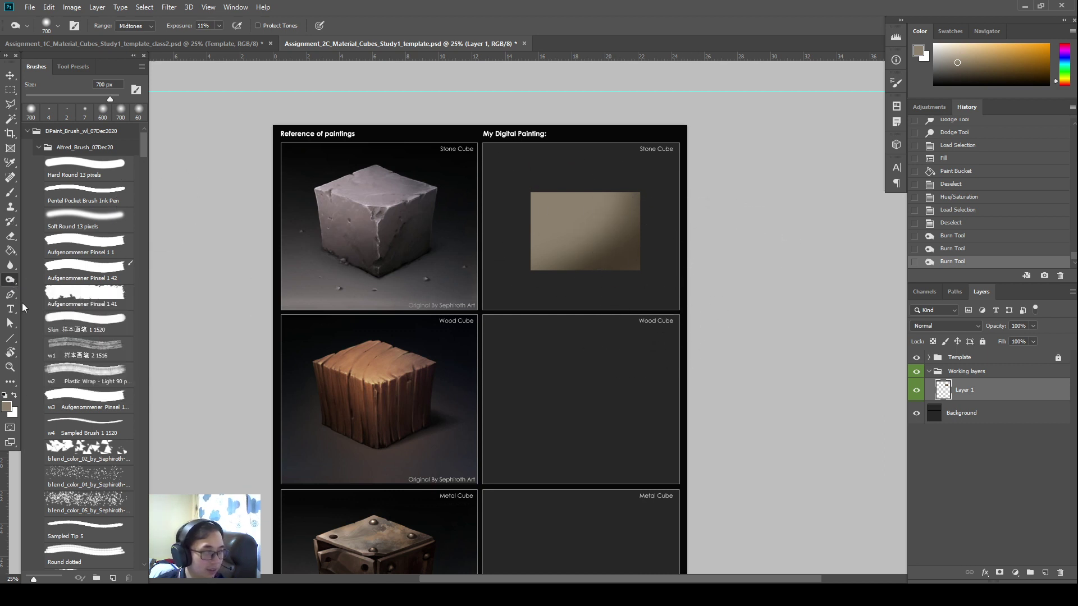
Lighten the upper-left area of the rectangle with the 600 px Dodge tool, range Highlights, exposure 11%.
right_click(10, 279)
click(32, 284)
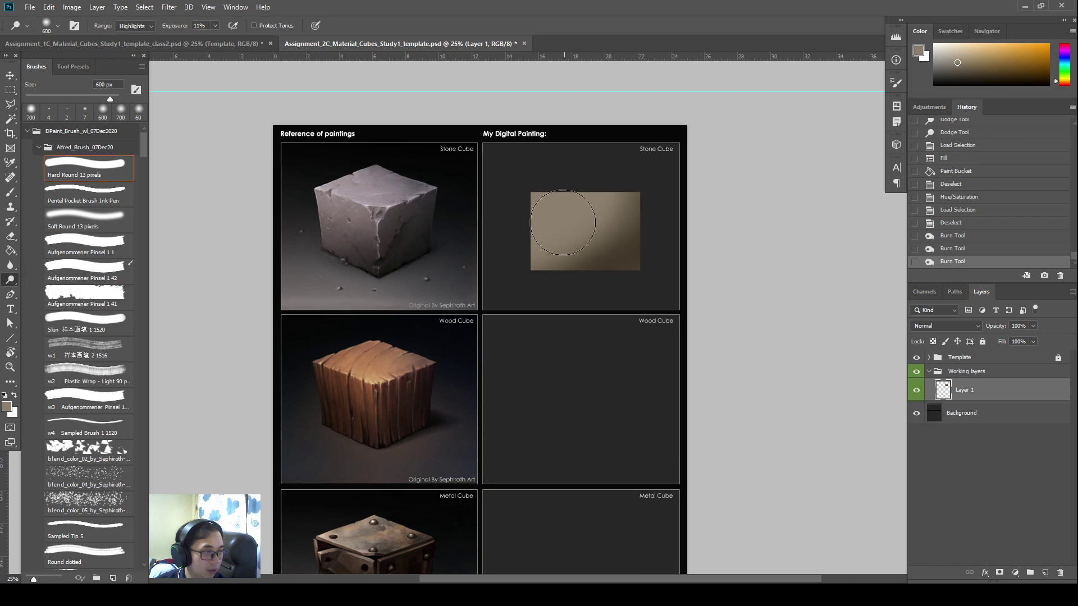
mouse_move(551, 200)
mouse_down()
mouse_move(538, 231)
mouse_move(527, 196)
mouse_move(535, 180)
mouse_move(528, 247)
mouse_move(532, 224)
mouse_move(517, 199)
mouse_move(528, 258)
mouse_move(559, 175)
mouse_up()
mouse_move(560, 174)
mouse_down()
mouse_move(536, 246)
mouse_move(559, 194)
mouse_move(612, 165)
mouse_move(546, 190)
mouse_up()
drag(545, 191, 585, 181)
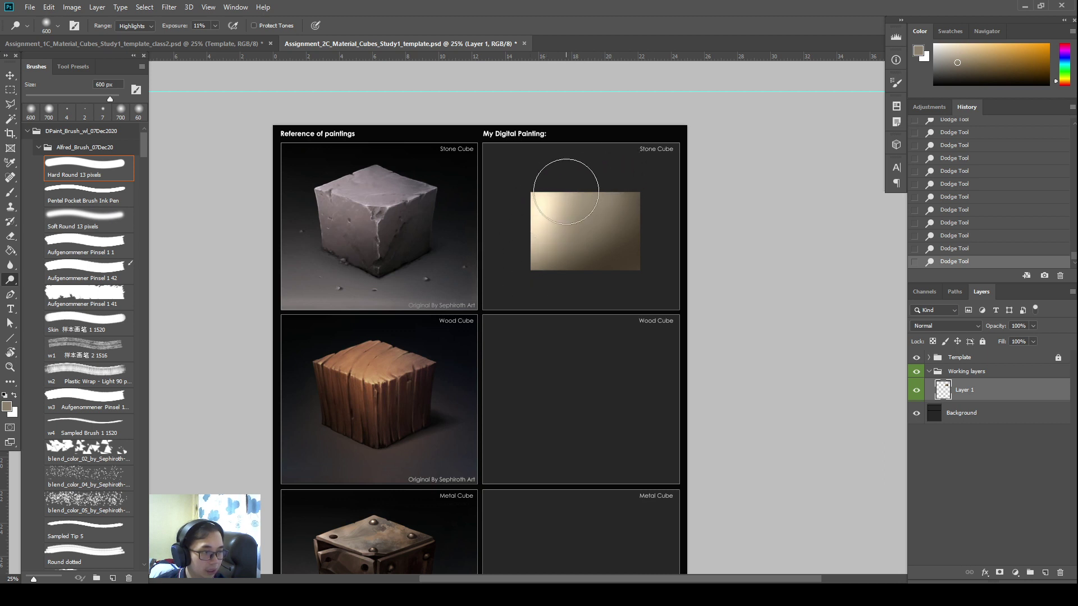
Try to recolour the shaded rectangle with the Paint Bucket and the foreground colour, and undo that fill.
ctrl+click(943, 390)
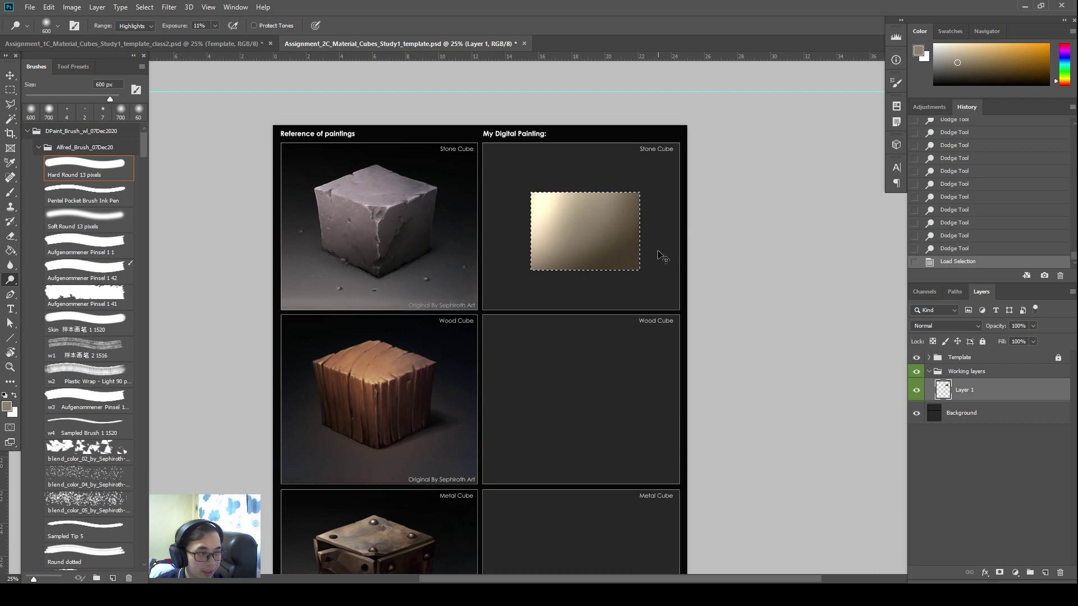
key(ctrl+d)
key(b)
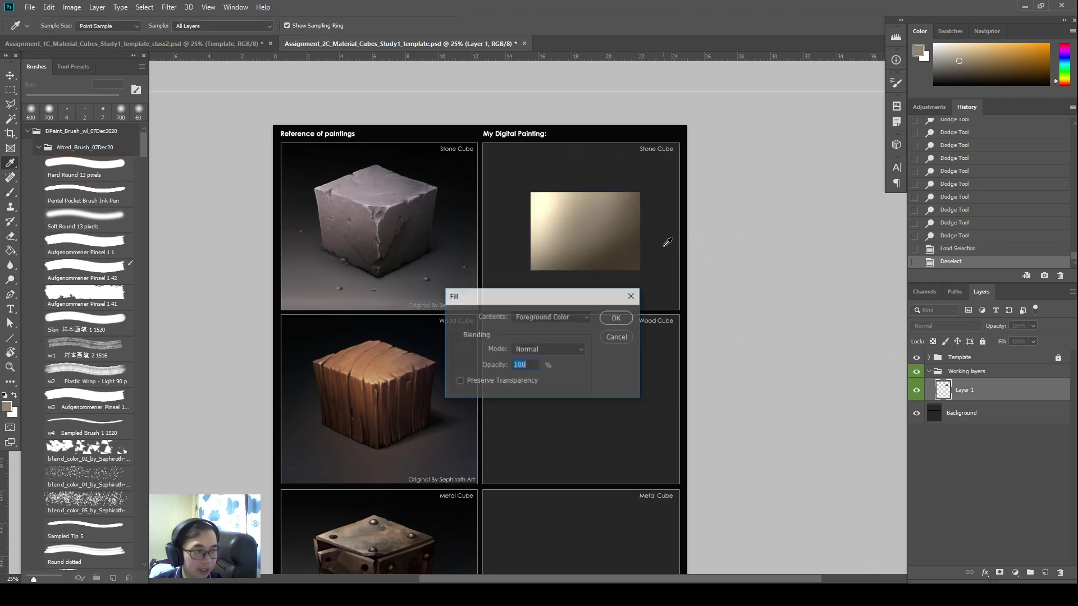
key(Escape)
key(g)
click(615, 250)
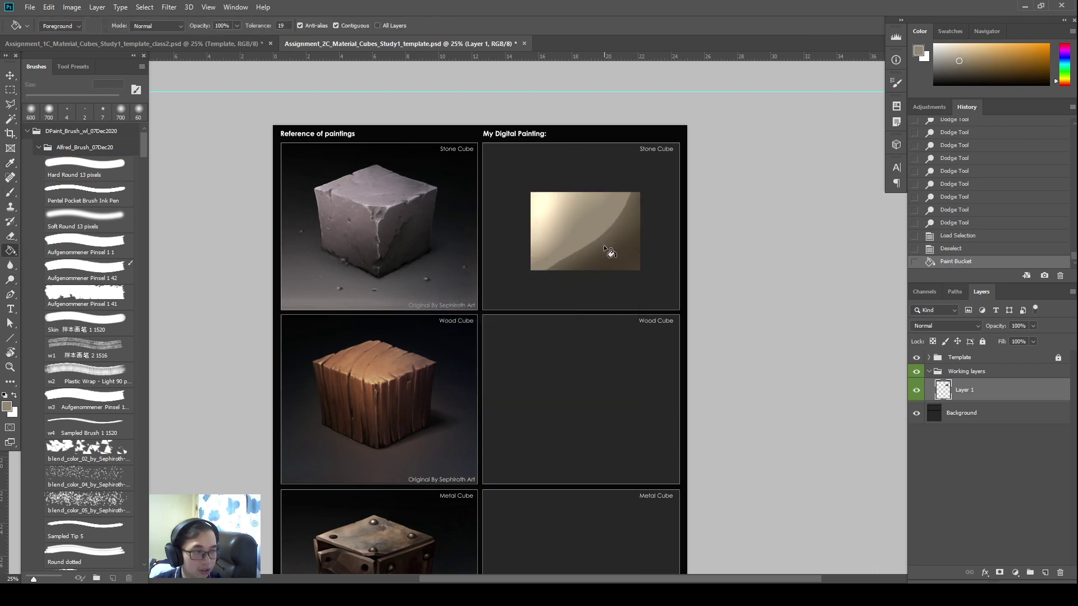
key(ctrl+z)
Load Layer 1's pixels as a selection, fill them with the foreground colour and deselect.
ctrl+click(943, 395)
key(shift+F5)
key(Return)
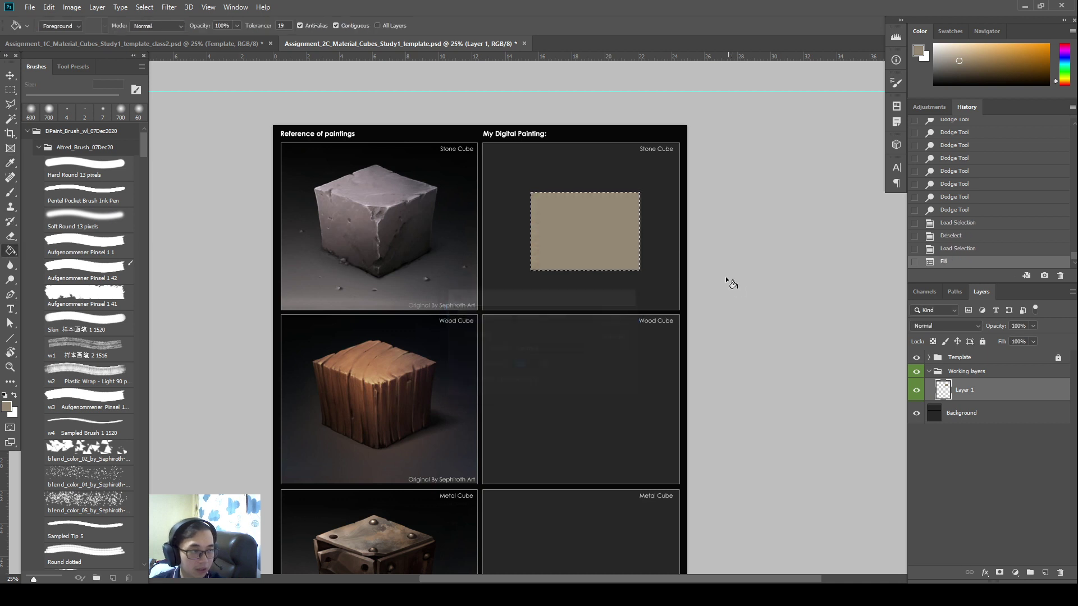
key(ctrl+d)
Burn the right side of the flat rectangle with a 700 px brush, range Midtones, exposure 11%.
key(p)
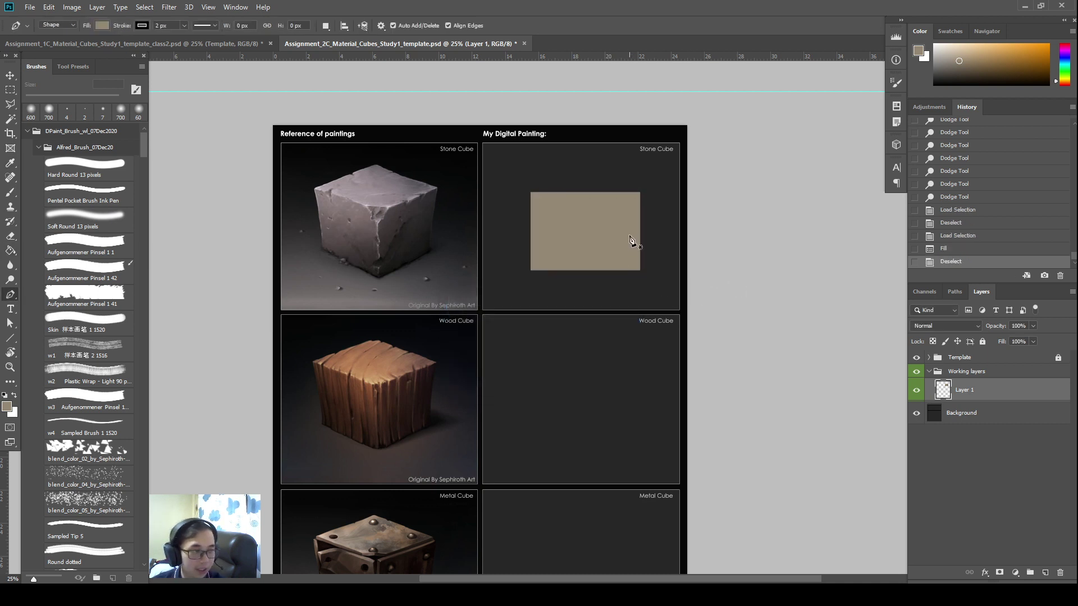
key(shift+o)
mouse_move(633, 210)
mouse_down()
mouse_move(608, 320)
mouse_move(559, 355)
mouse_move(566, 316)
mouse_up()
drag(635, 211, 589, 322)
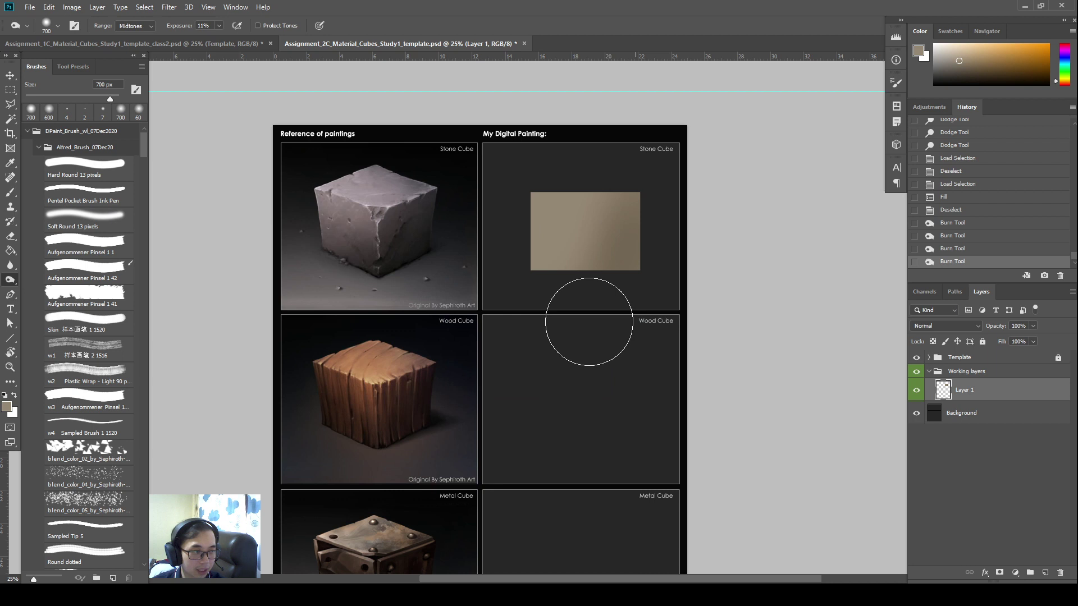
drag(641, 247, 633, 284)
drag(653, 235, 646, 268)
Dodge the left side of the rectangle with a 600 px brush, range Highlights, exposure 11%.
key(shift+o)
key(shift+o)
drag(570, 190, 523, 176)
mouse_move(524, 176)
mouse_down()
mouse_move(542, 182)
mouse_move(547, 218)
mouse_up()
mouse_move(547, 217)
mouse_down()
mouse_move(539, 264)
mouse_move(539, 241)
mouse_up()
drag(553, 205, 528, 241)
drag(550, 194, 532, 228)
drag(533, 227, 573, 167)
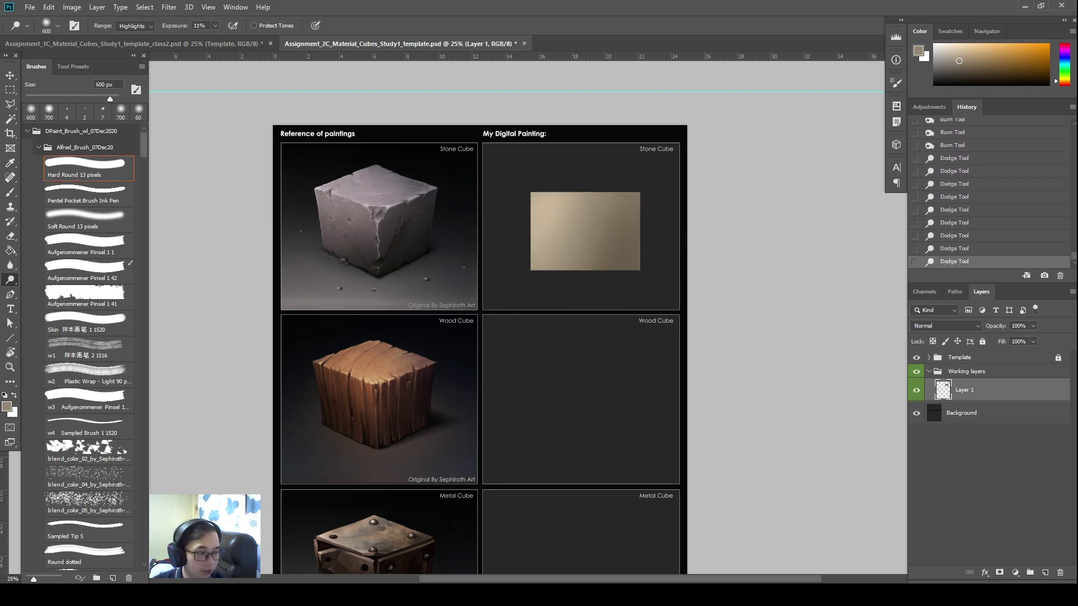
Open Dodge & Burn Tone Ranges.jpg in XnView, study how each Dodge and Burn range shifts a colour, and return to Photoshop.
click(483, 595)
double_click(160, 219)
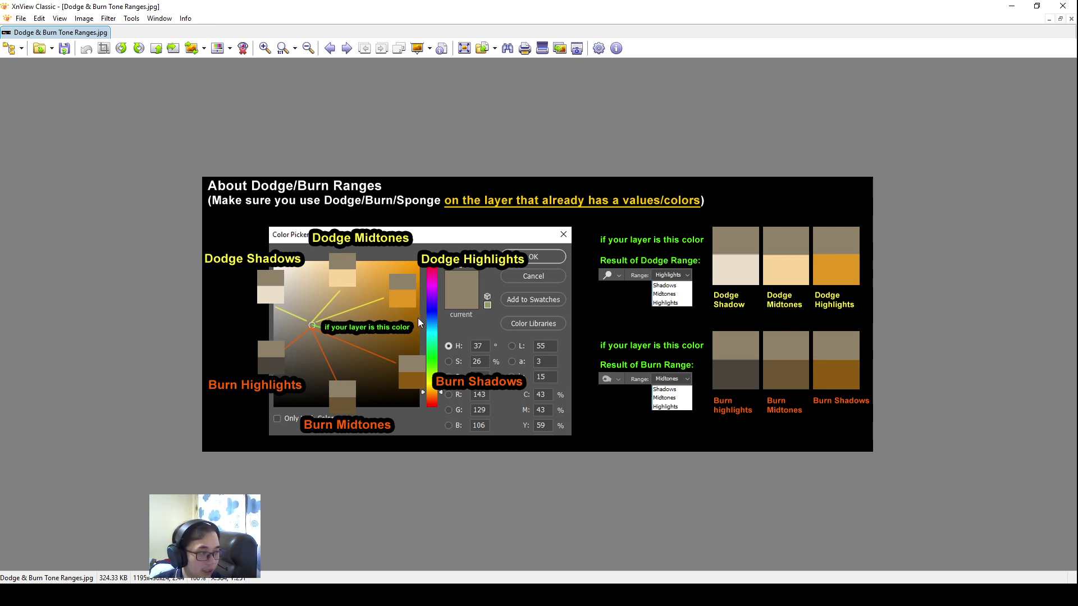
drag(419, 318, 303, 339)
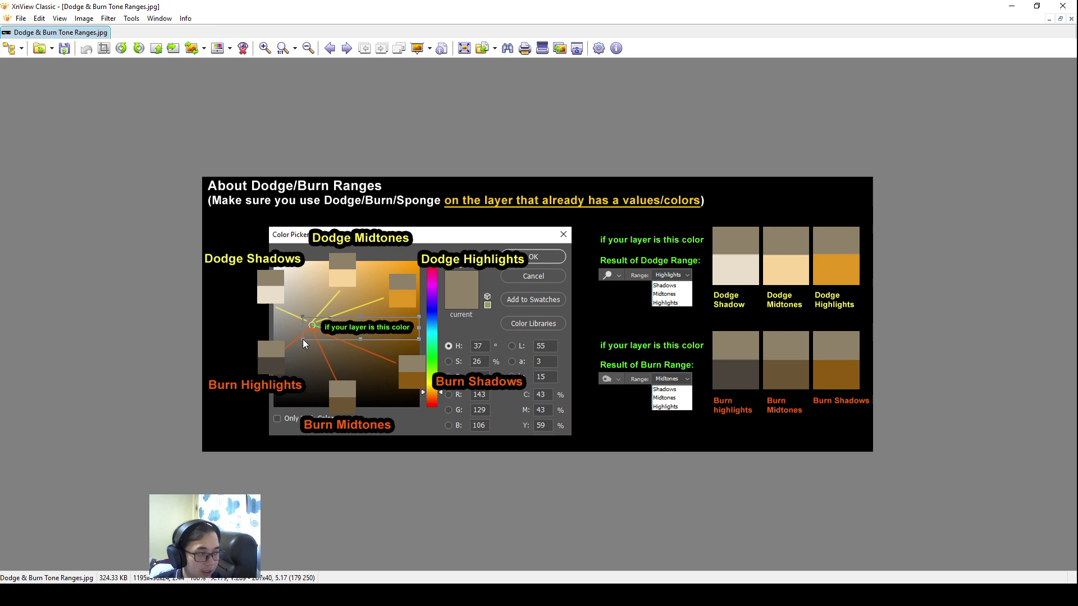
click(312, 347)
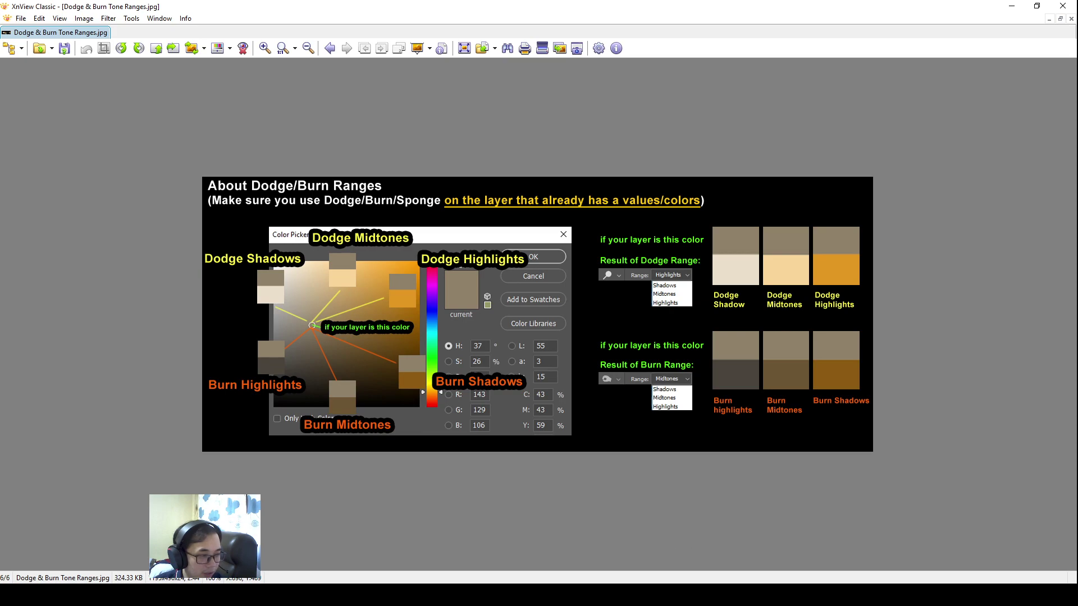
key(alt+Tab)
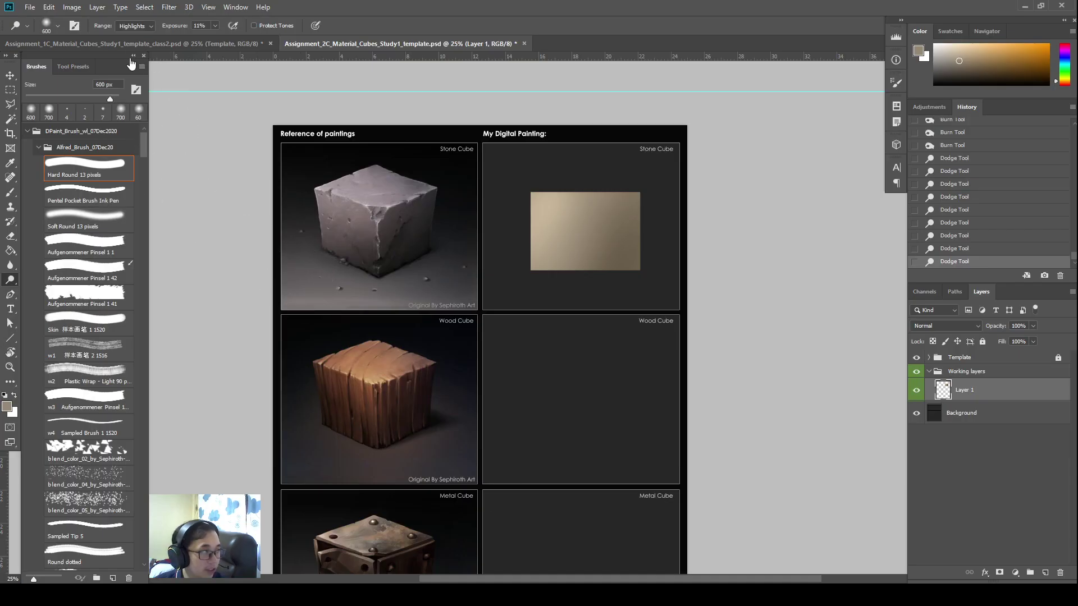
Inspect the Dodge tool's tonal range options and briefly view the Assignment_1C document before returning to Assignment_2C.
click(133, 26)
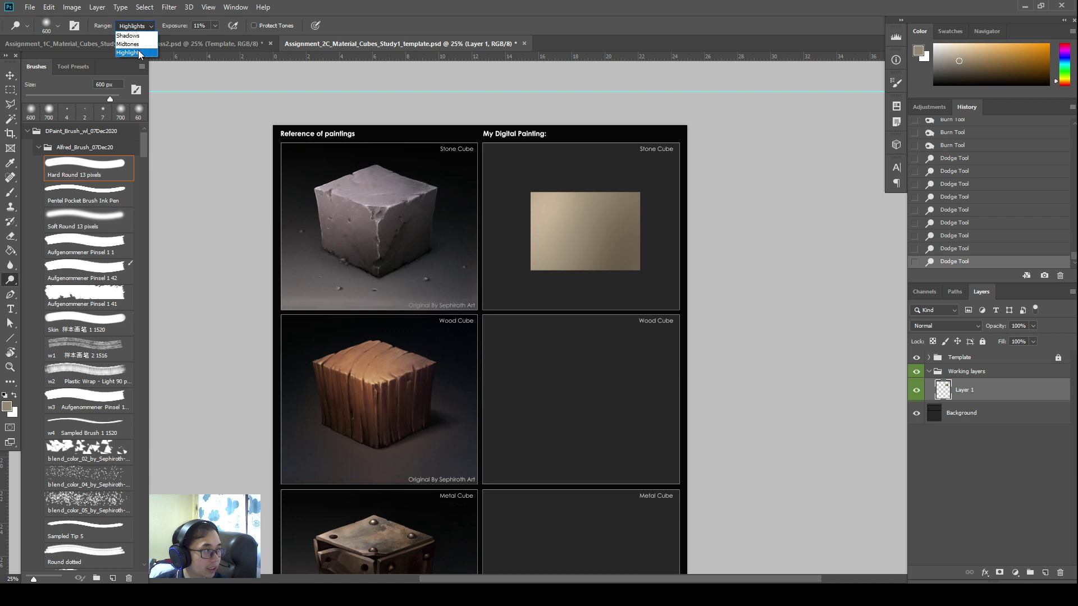
click(142, 30)
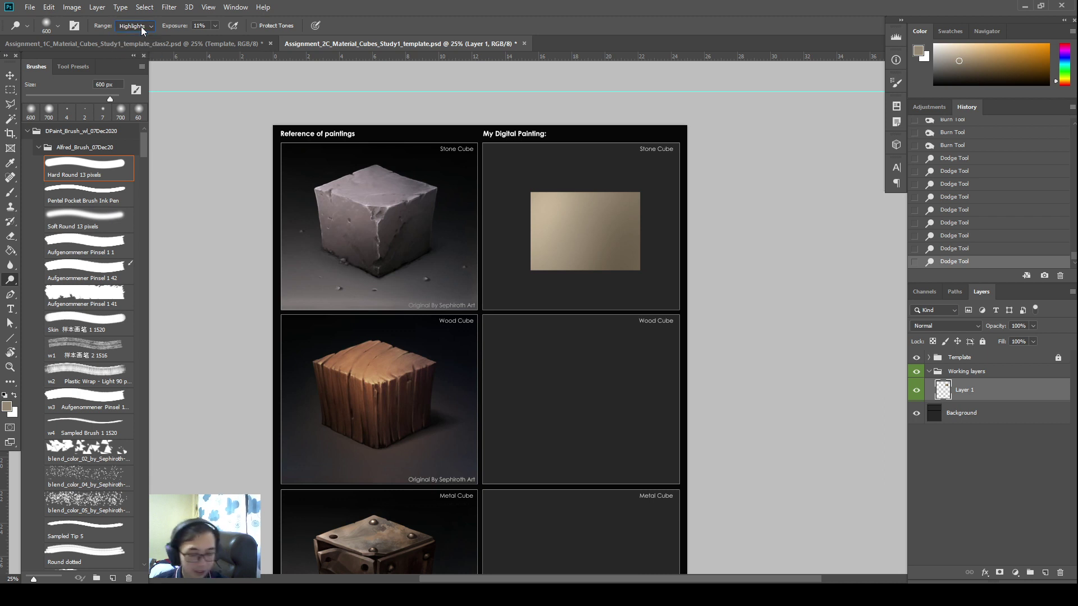
click(168, 43)
click(335, 45)
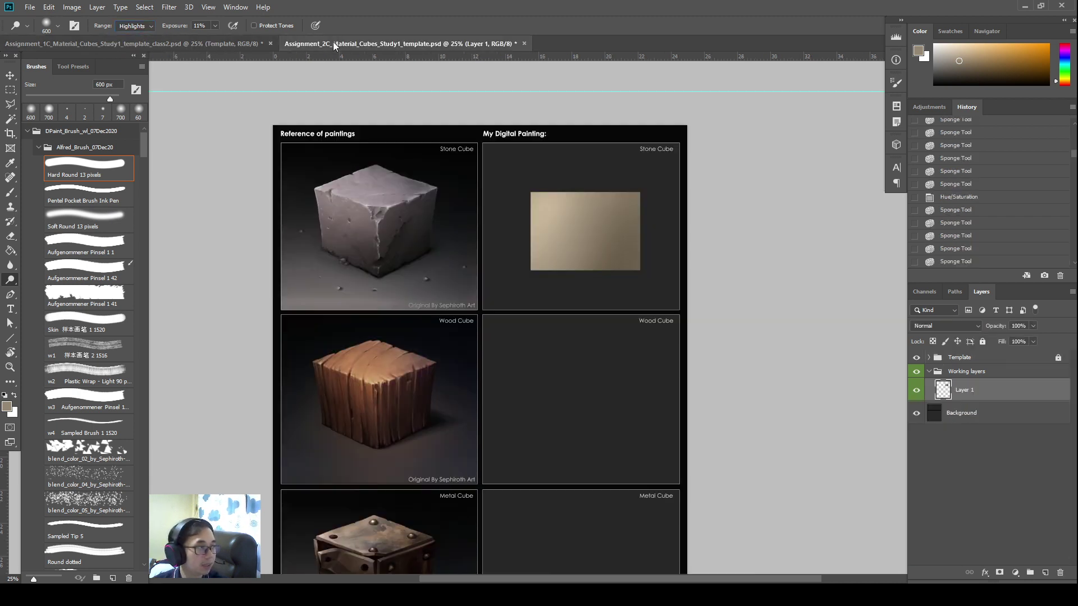
Activate the Burn tool and inspect its tonal range options.
key(p)
key(o)
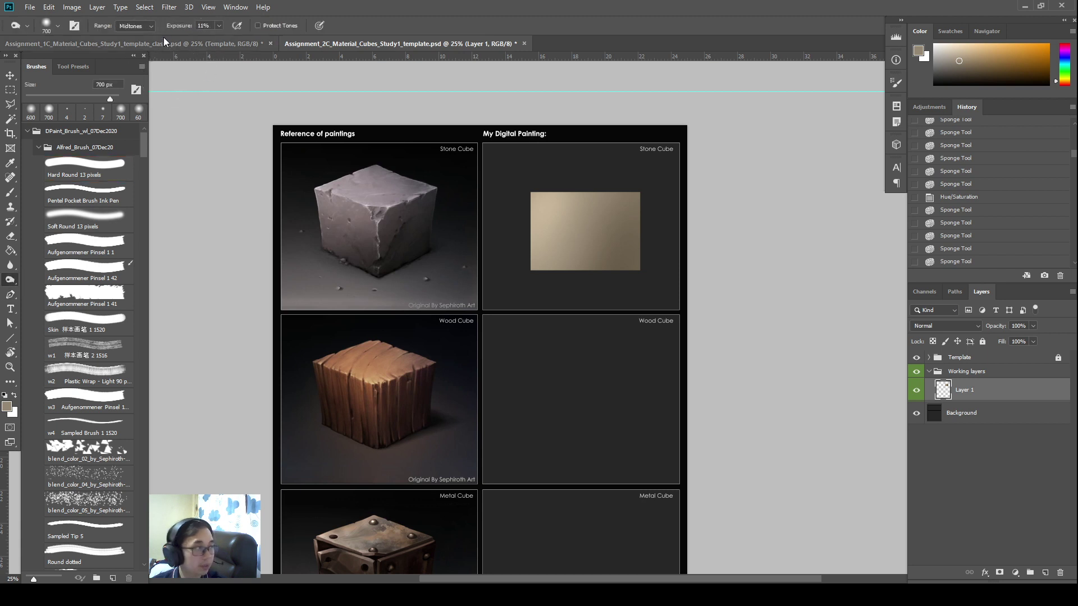
click(135, 26)
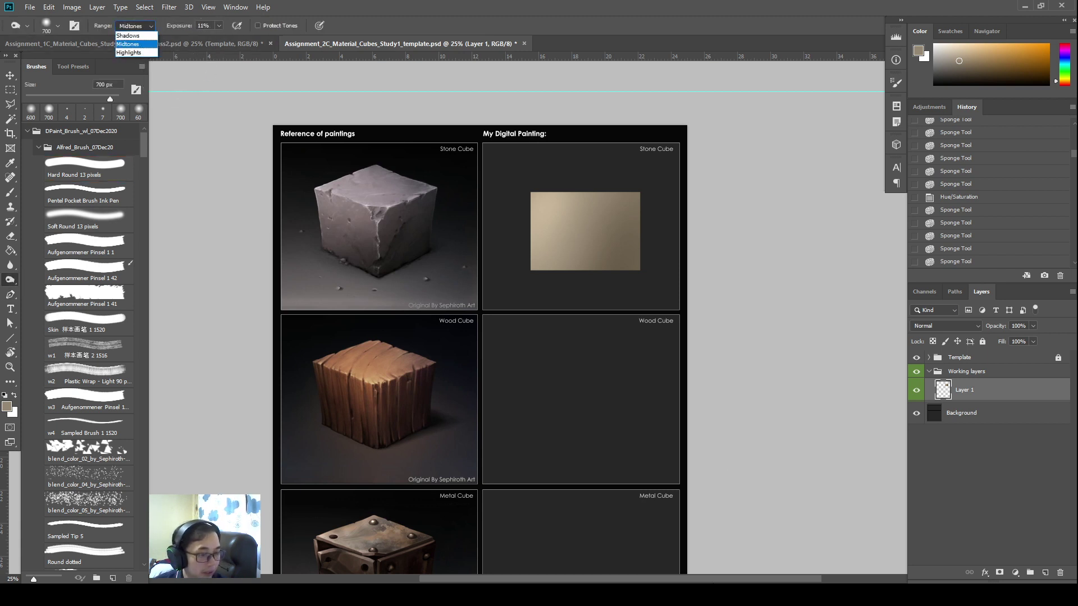
Switch to Dodge & Burn Tone Ranges.jpg in XnView and trace how the Burn ranges shift the base colour in the chart's colour field.
click(768, 594)
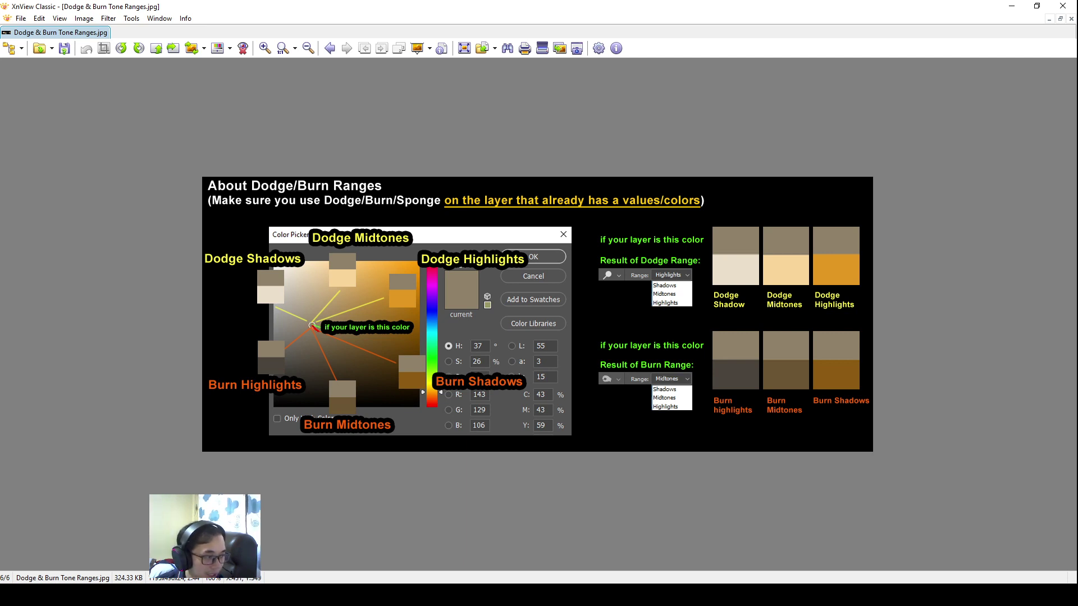
drag(314, 328, 337, 343)
key(ctrl+z)
drag(315, 328, 425, 372)
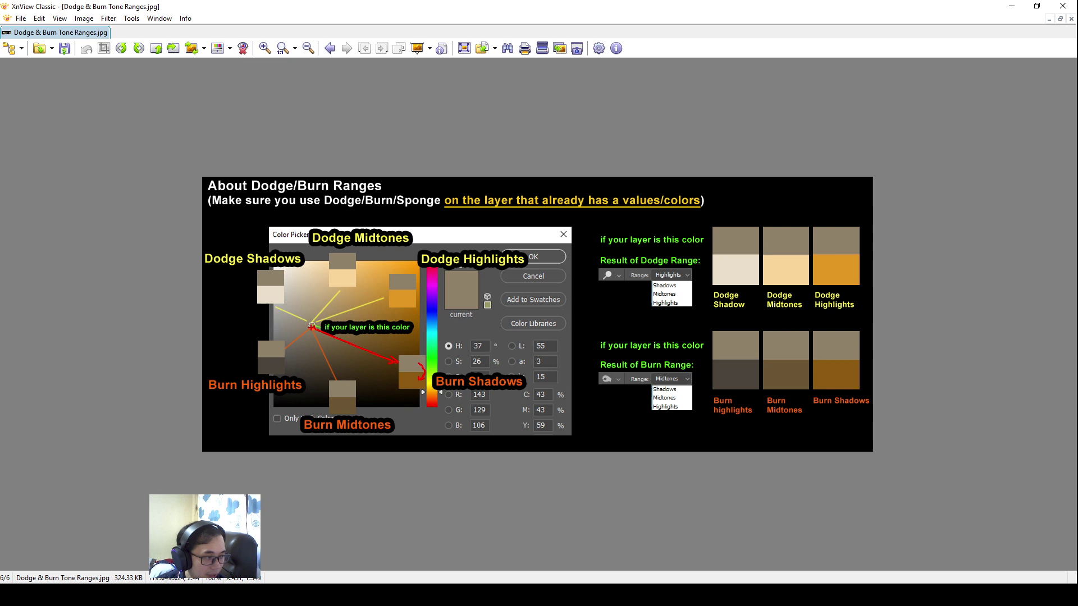
drag(312, 325, 351, 398)
key(ctrl+z)
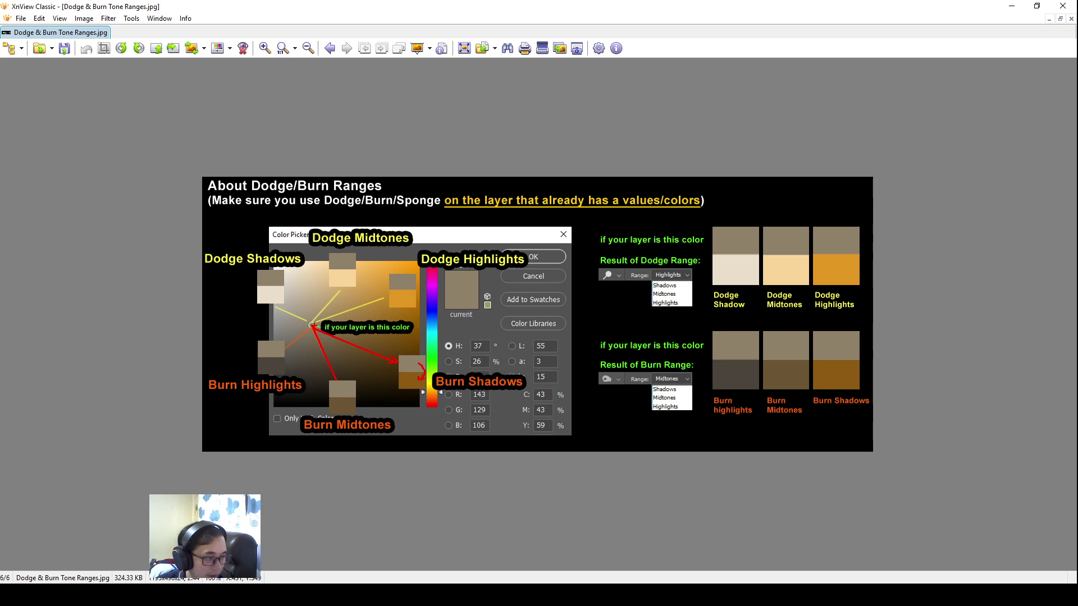
key(ctrl+z)
drag(312, 325, 316, 398)
key(ctrl+z)
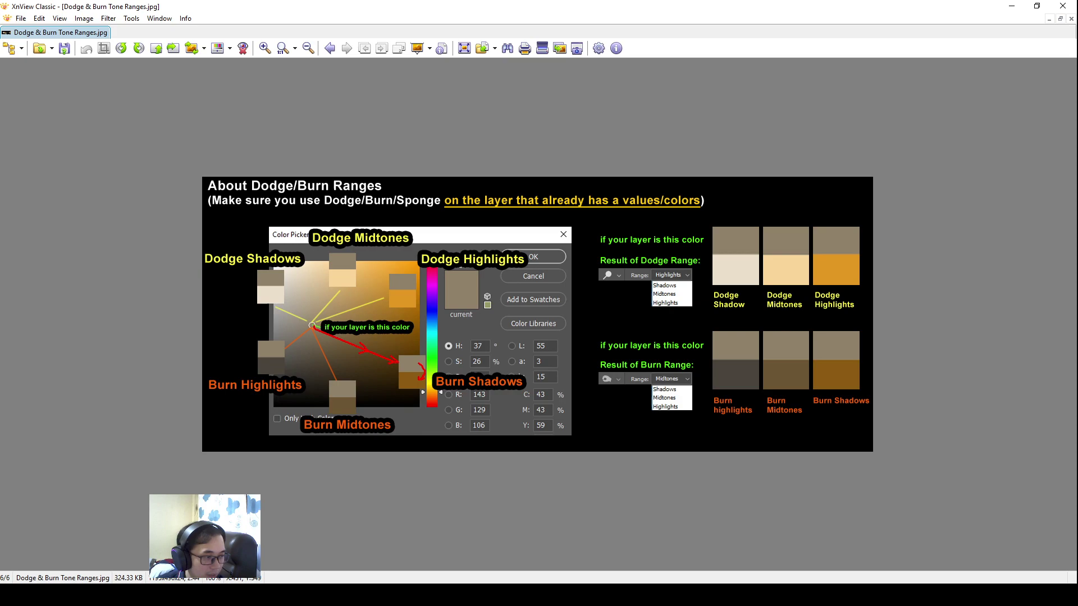
key(ctrl+z)
Return to Photoshop, open the foreground colour picker and trace the three Burn range directions from the current colour, then clear the marks.
key(alt+Tab)
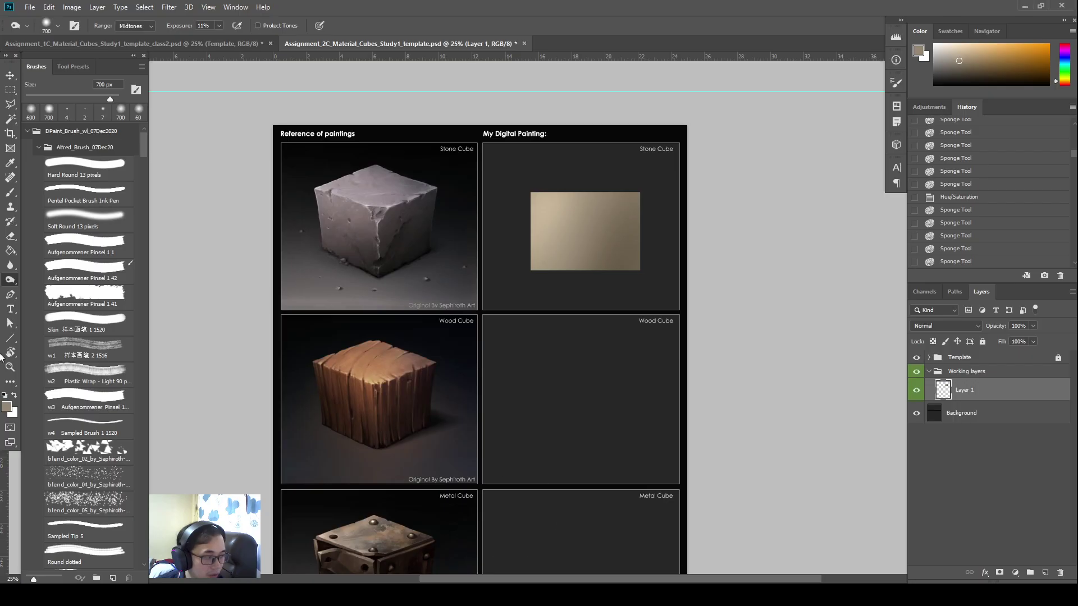
click(7, 406)
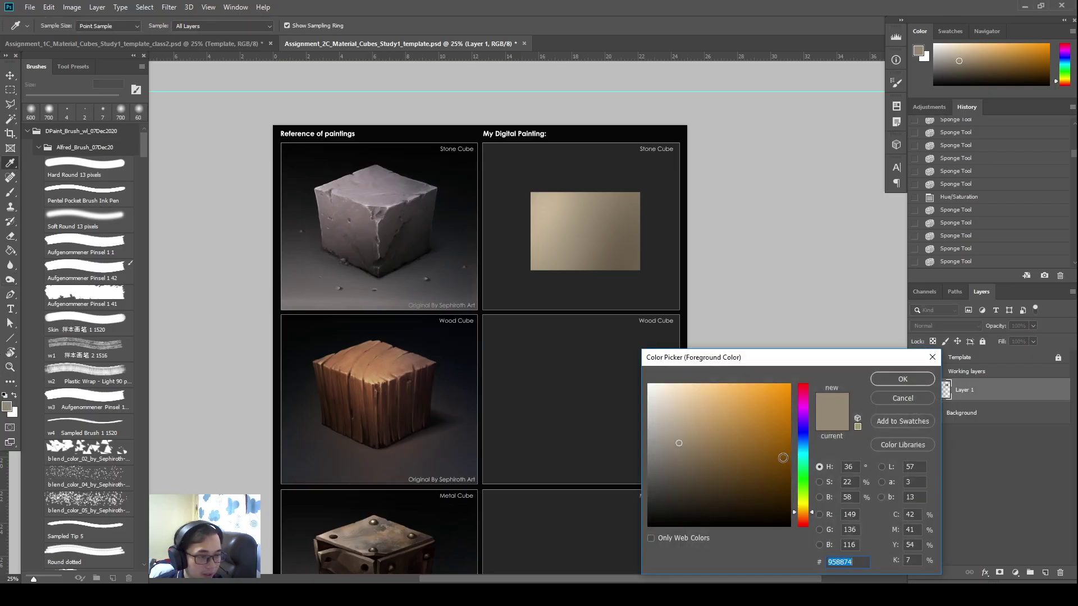
drag(695, 449, 744, 482)
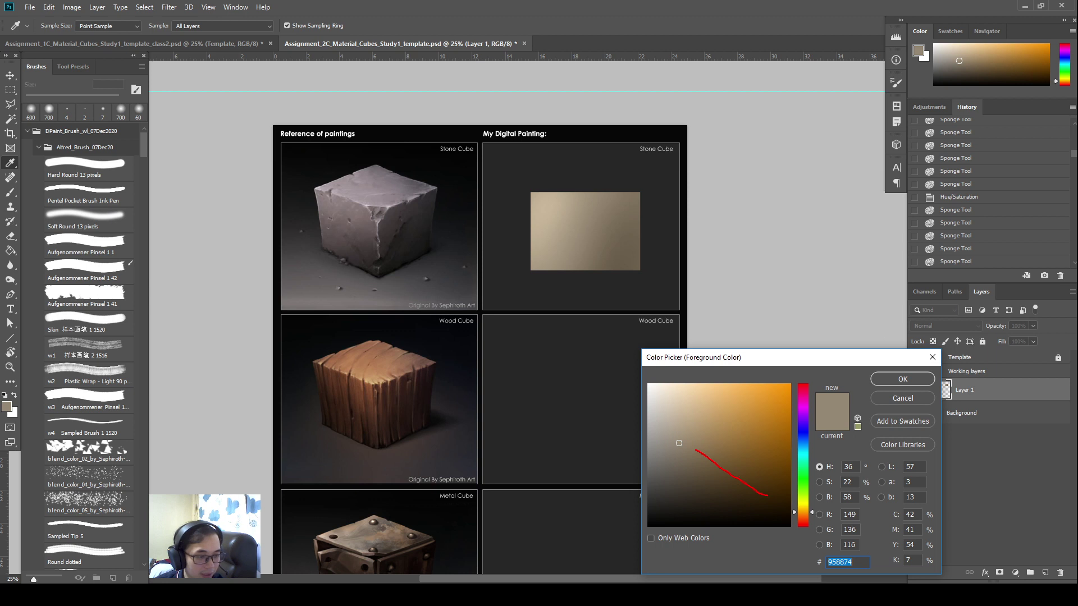
drag(681, 451, 686, 458)
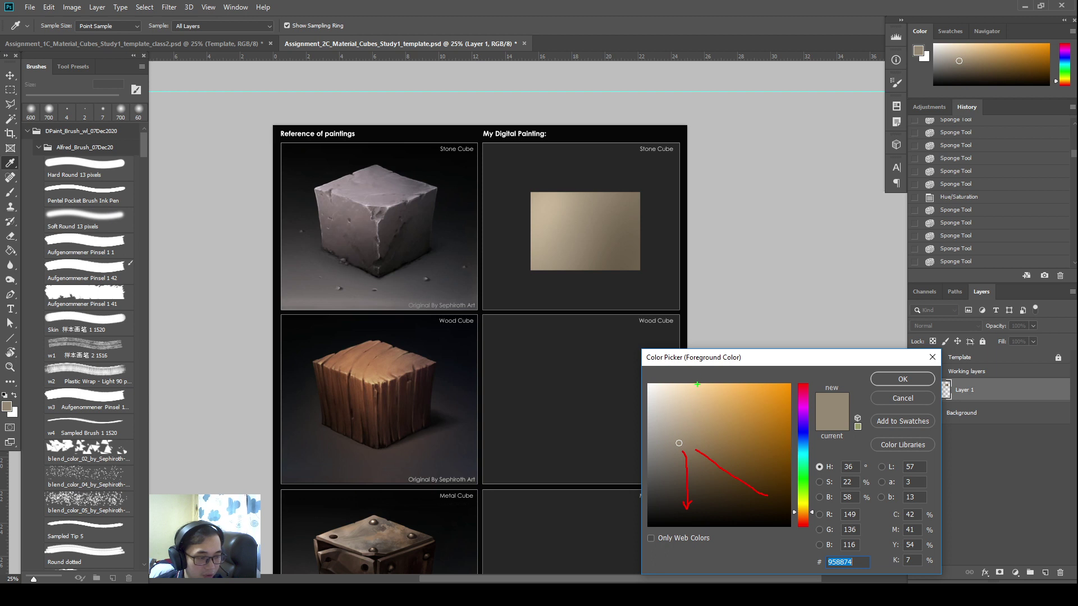
drag(698, 385, 670, 526)
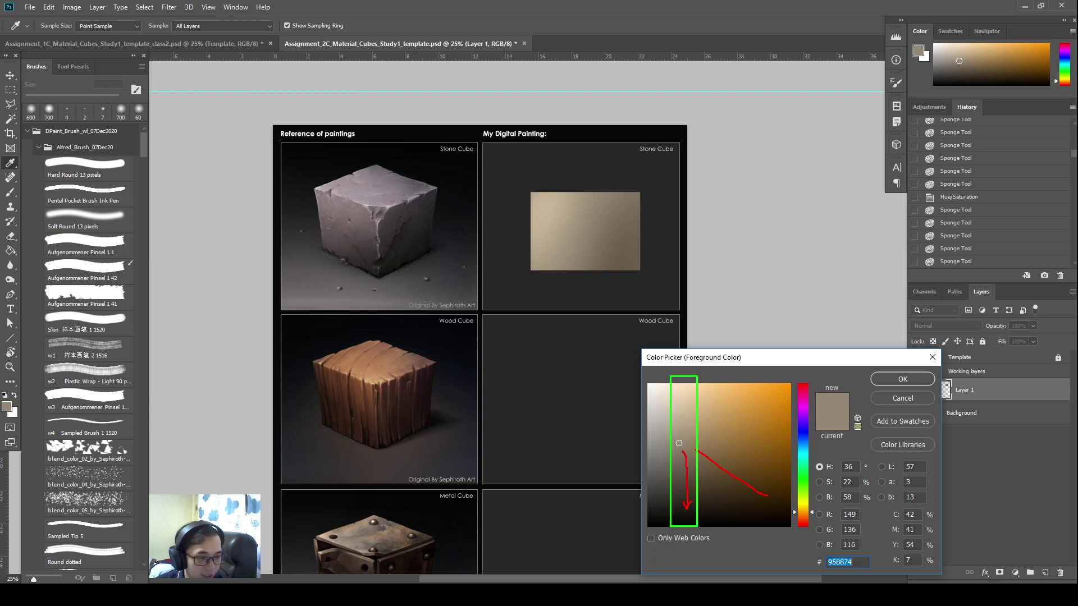
key(ctrl+z)
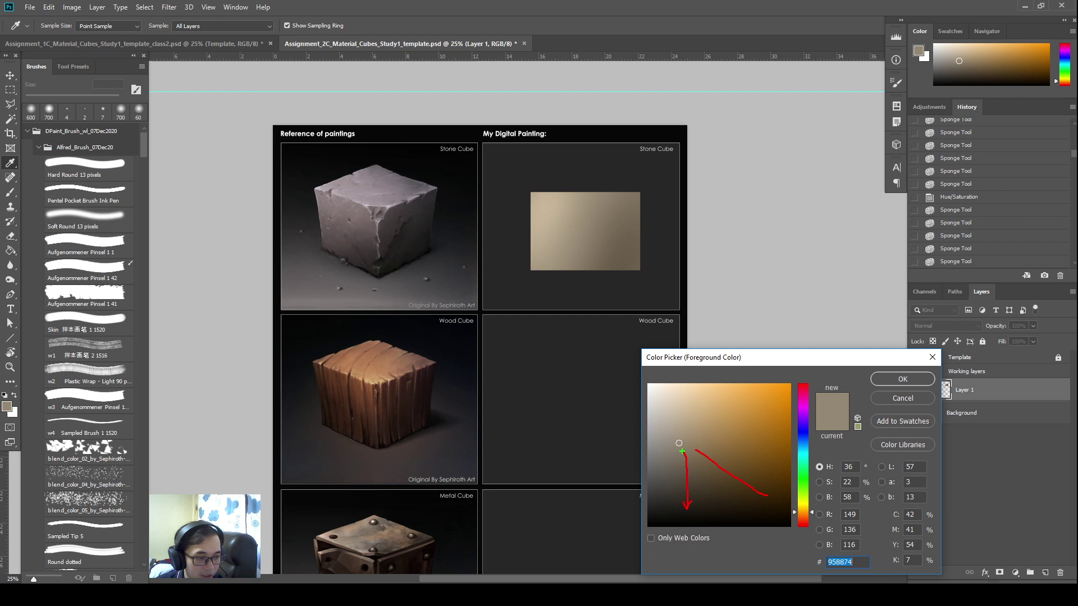
drag(678, 446, 655, 502)
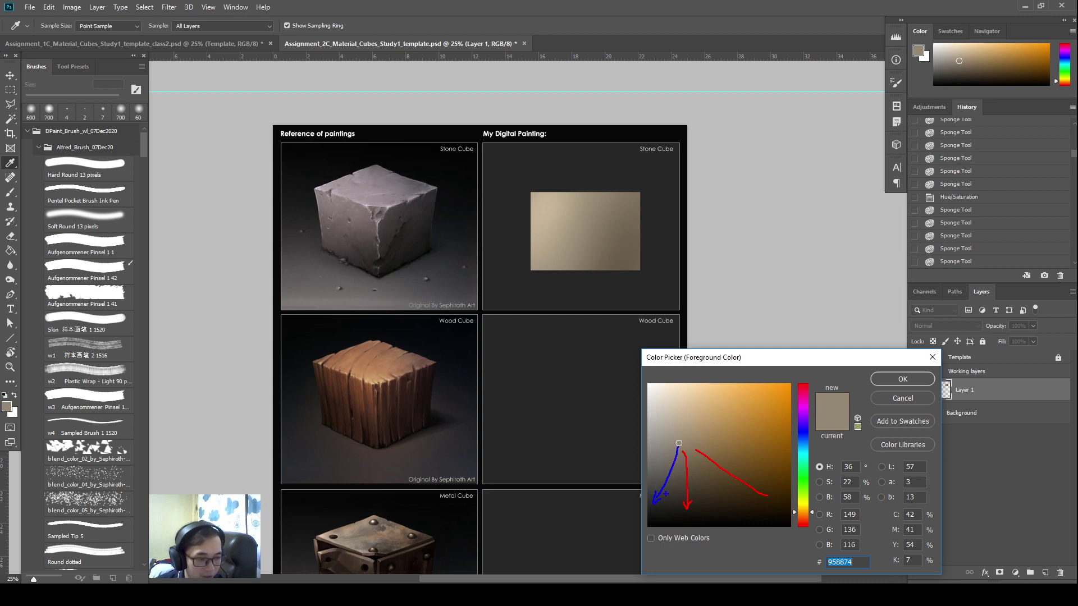
key(Escape)
Switch to the XnView chart, trace the Burn Highlights colour shift and clear the marks.
key(alt+Tab)
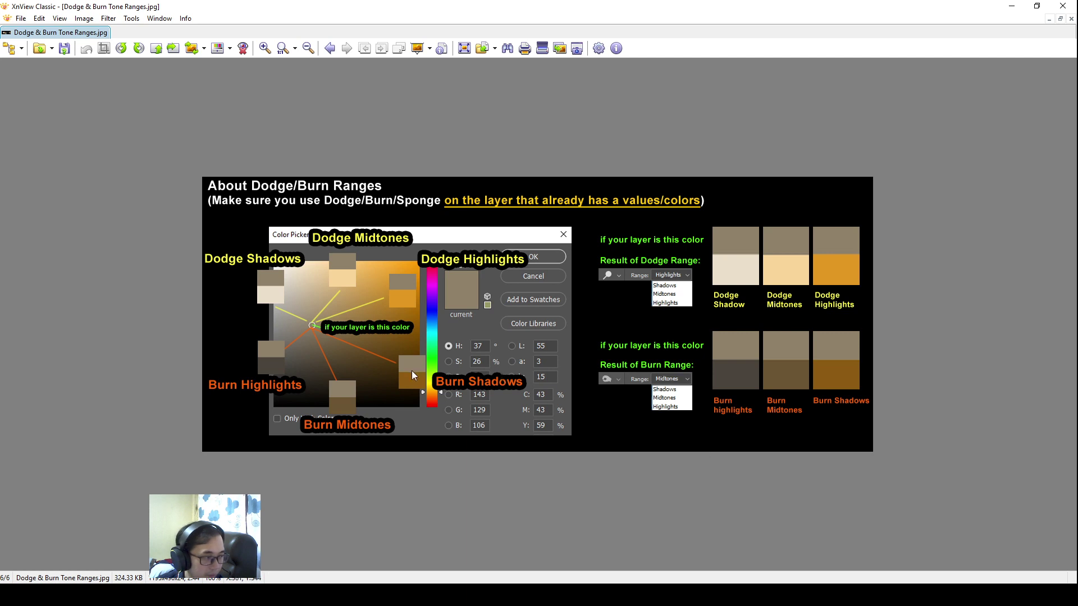
drag(284, 348, 285, 367)
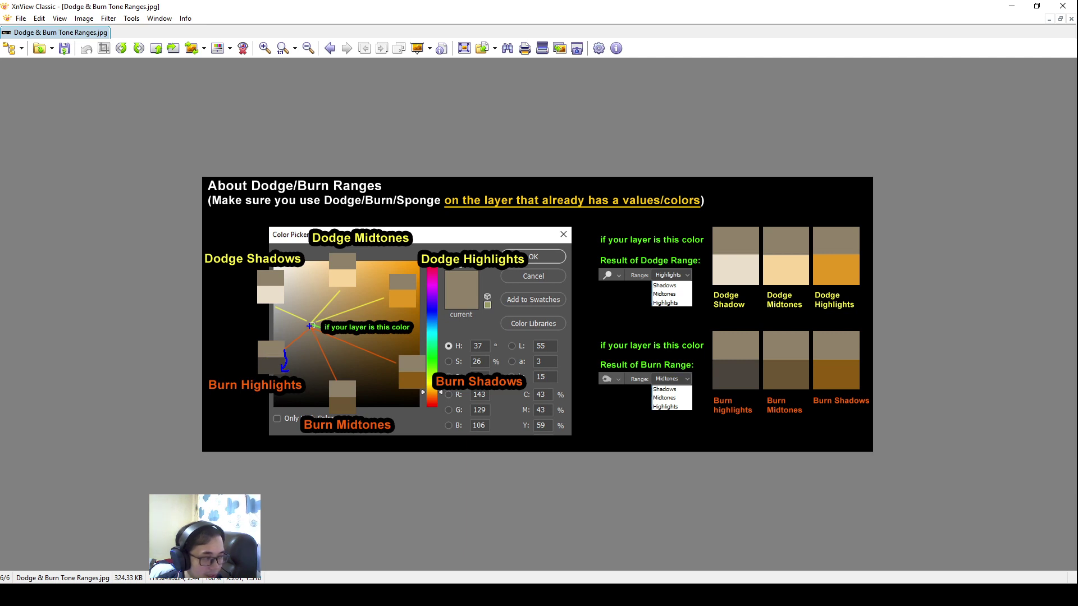
drag(310, 327, 296, 343)
key(Escape)
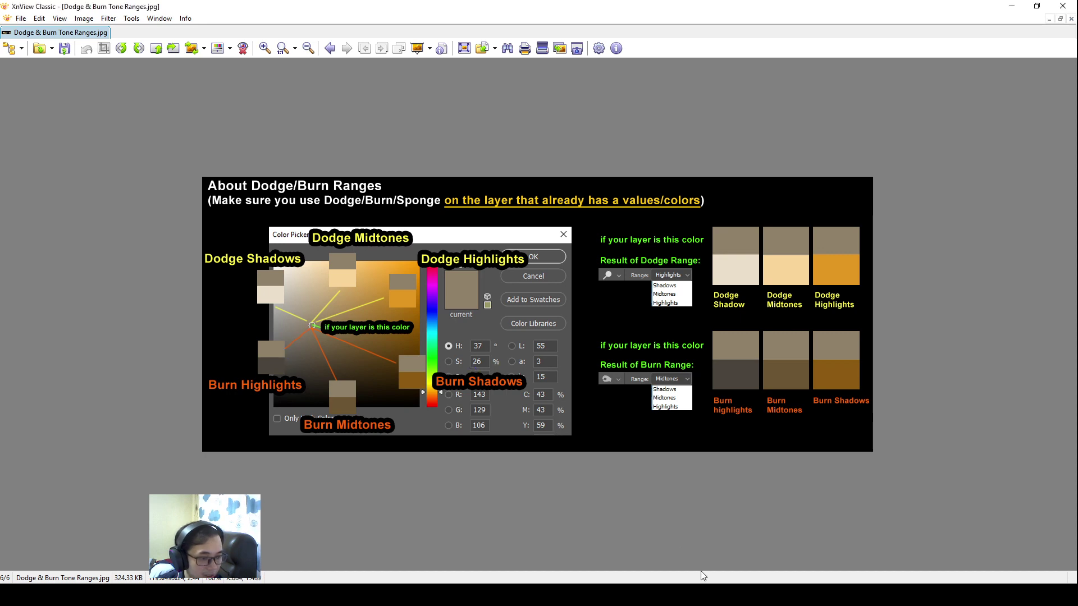
Return to Photoshop's colour picker and outline the low-saturation strip of the colour field to study the Burn Highlights range.
key(alt+Tab)
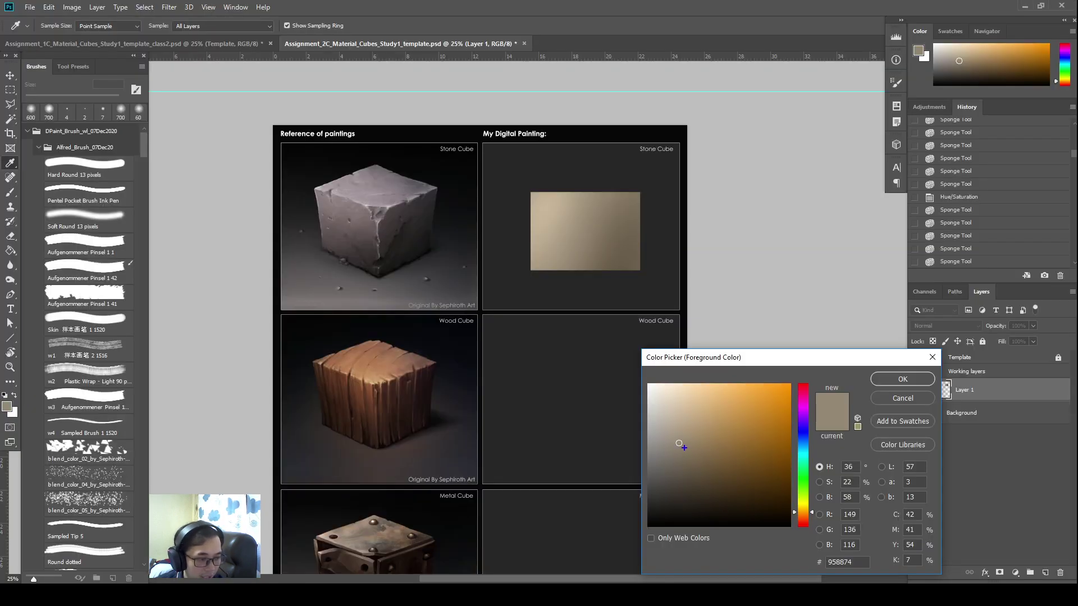
drag(677, 375, 646, 528)
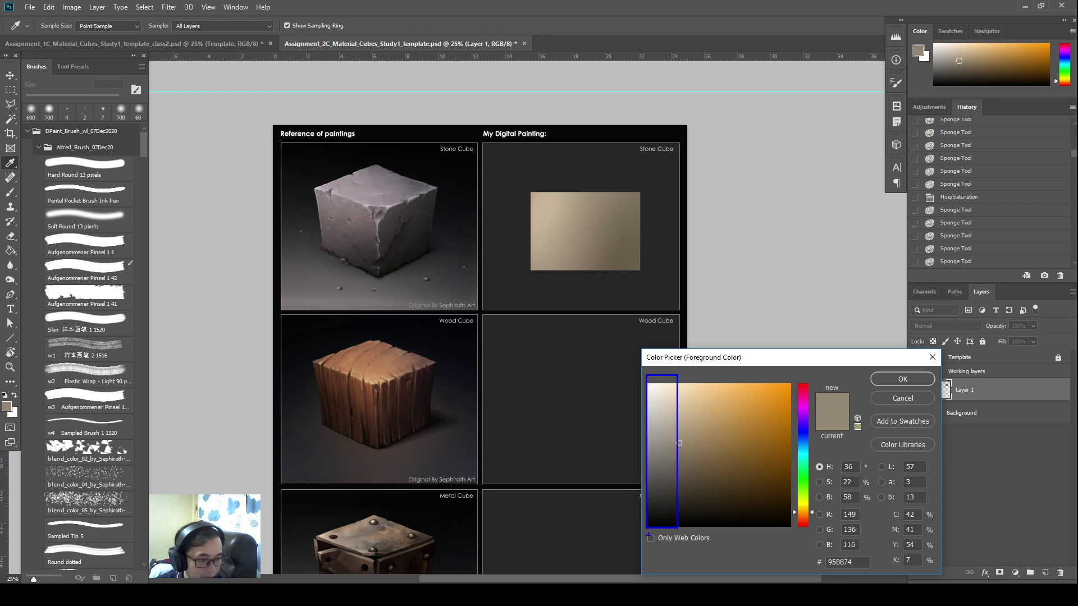
key(ctrl+z)
drag(675, 380, 647, 527)
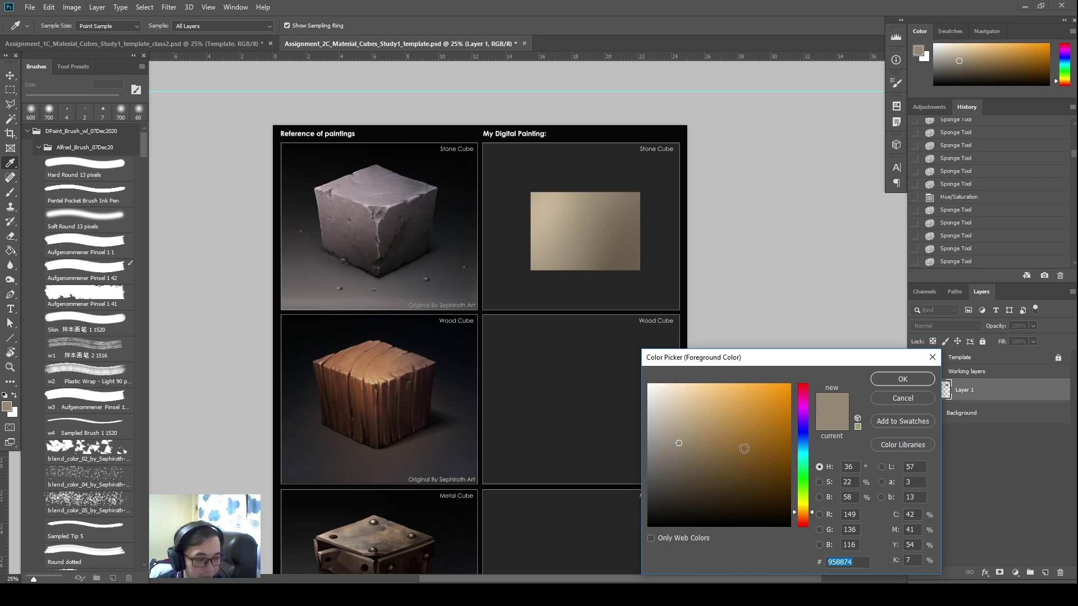
In the XnView chart, outline the Burn results, trace the Highlights, Midtones and Shadows swatches, and frame the Burn range setting before clearing the marks.
key(alt+Tab)
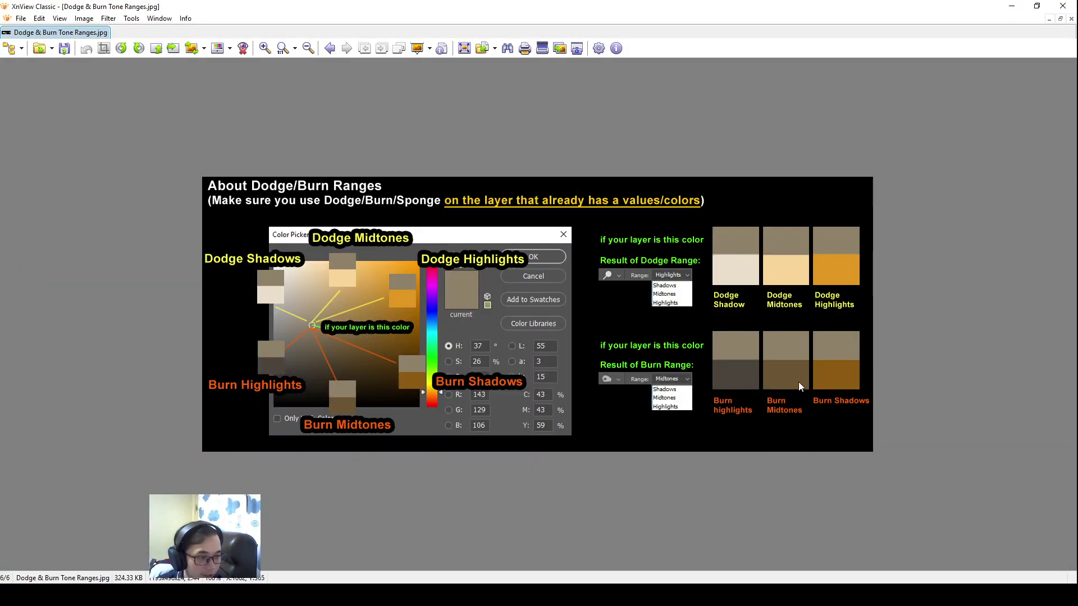
mouse_move(874, 324)
mouse_down()
mouse_move(768, 391)
mouse_move(593, 420)
mouse_up()
key(b)
drag(746, 344, 746, 368)
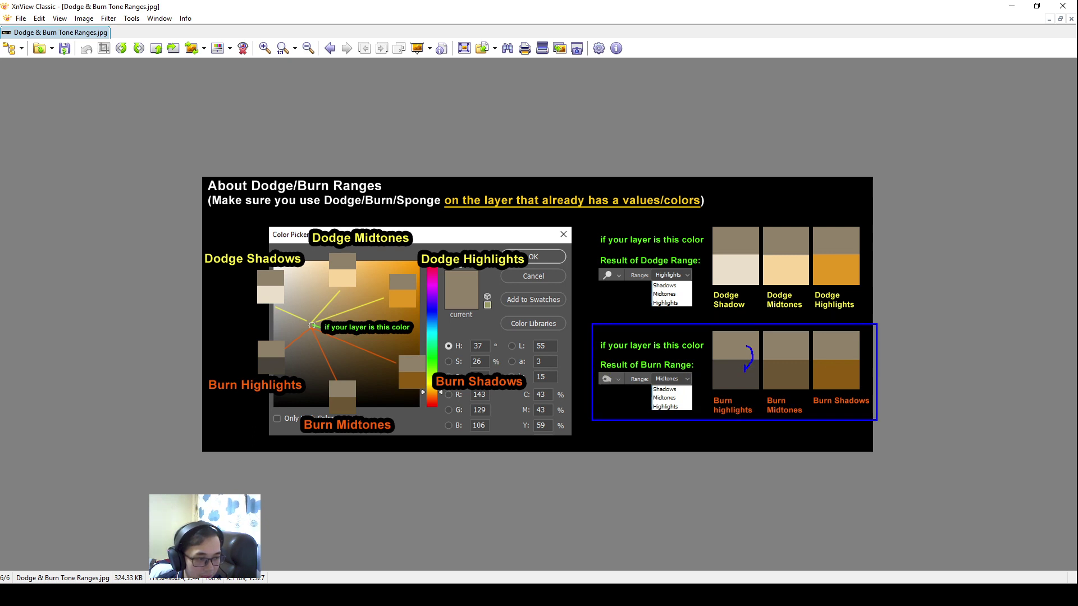
drag(804, 343, 798, 373)
drag(848, 346, 852, 374)
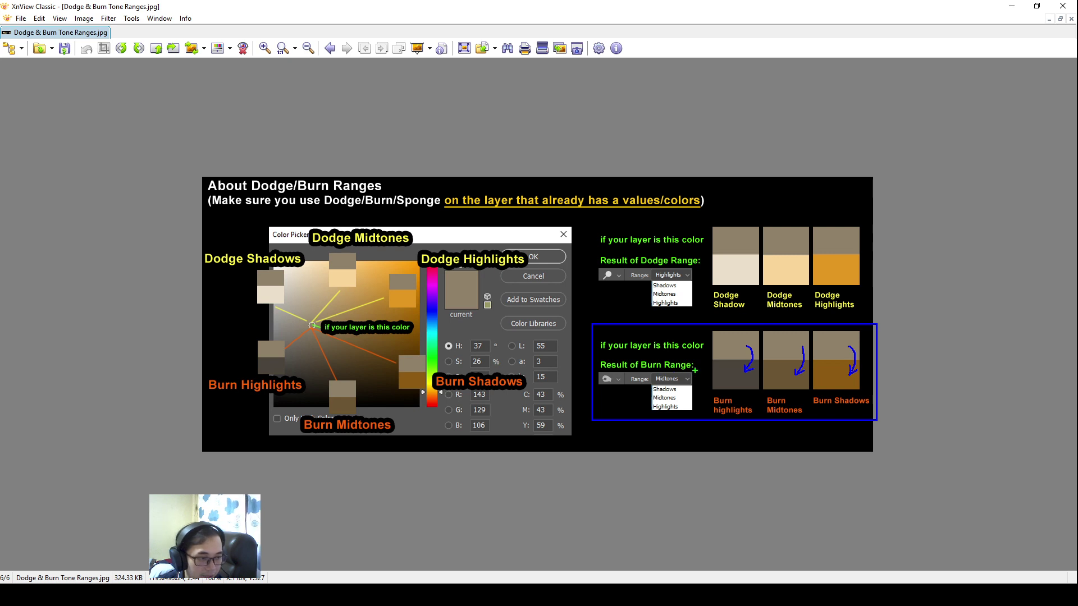
drag(696, 371, 599, 385)
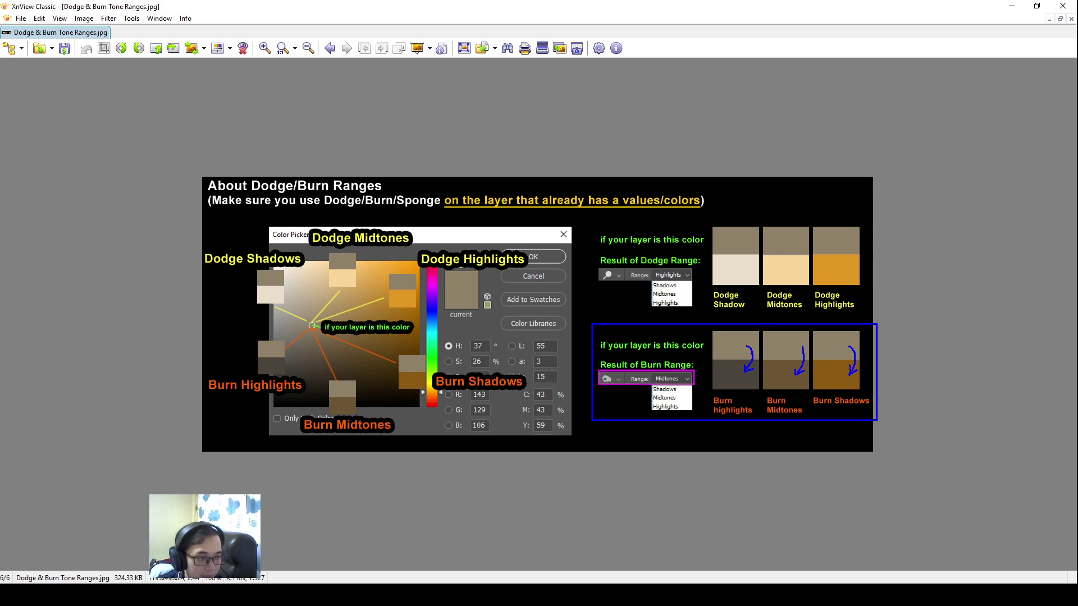
key(g)
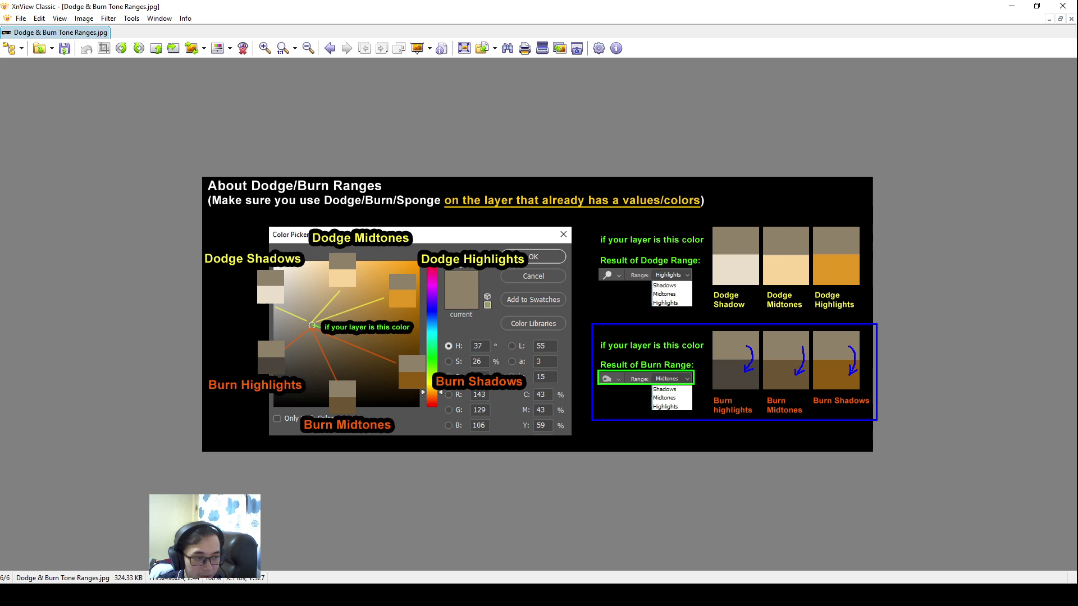
key(Escape)
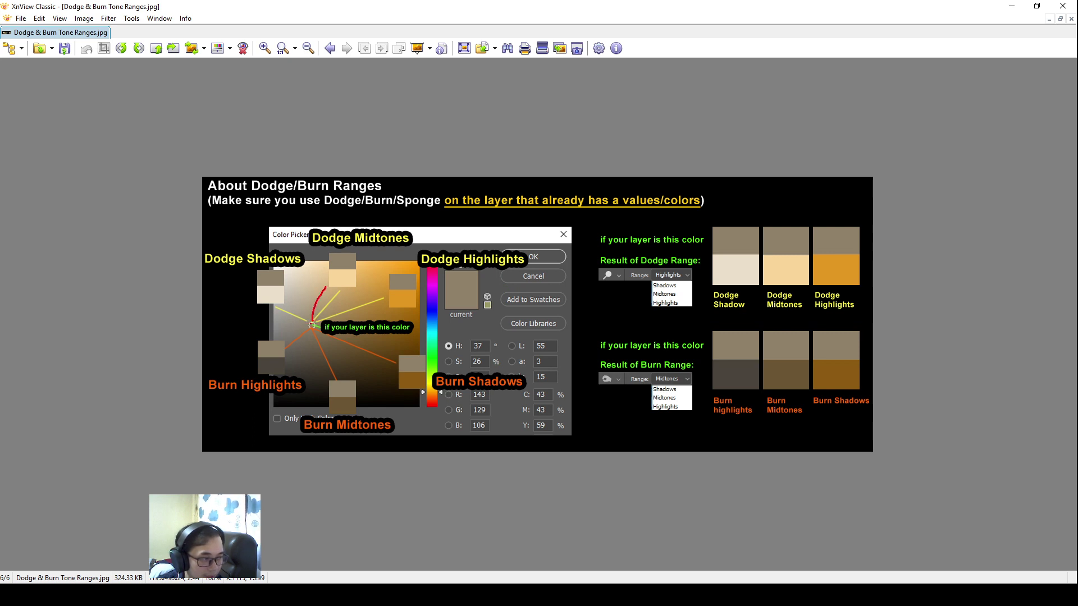
Trace the Dodge Midtones, Highlights and Shadows colour shifts around the chart's colour field.
key(ctrl+z)
mouse_move(361, 249)
mouse_down()
mouse_move(315, 324)
mouse_move(348, 275)
mouse_up()
key(ctrl+z)
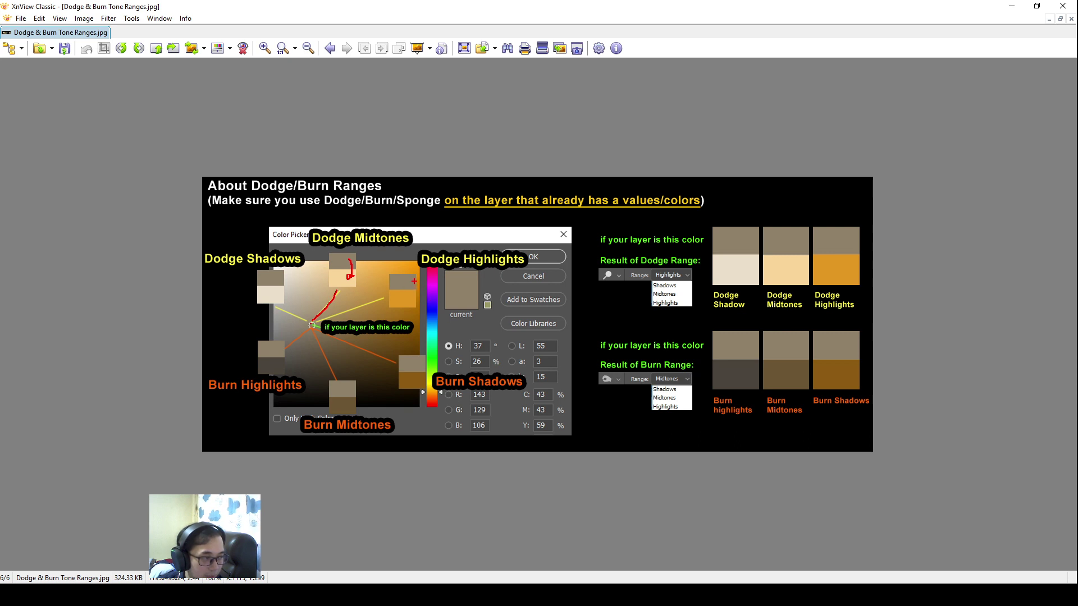
drag(411, 281, 411, 299)
key(ctrl+z)
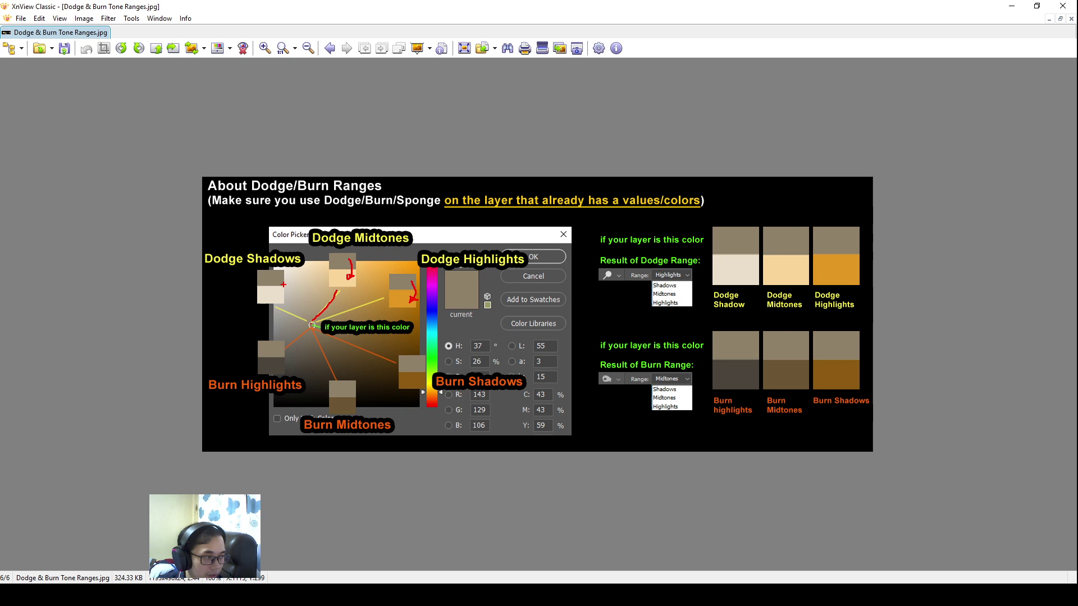
drag(279, 274, 279, 289)
key(ctrl+z)
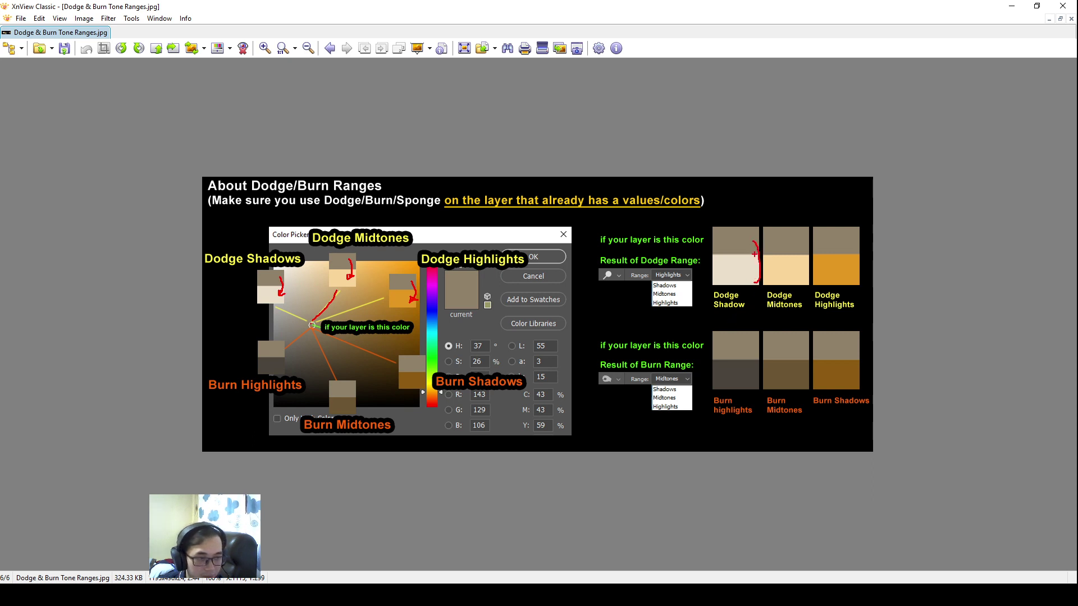
Trace the three Dodge result swatches, frame the note about using a layer that already has values/colors, and clear the marks.
mouse_move(749, 239)
mouse_down()
mouse_move(751, 279)
mouse_move(757, 271)
mouse_up()
drag(800, 237, 804, 267)
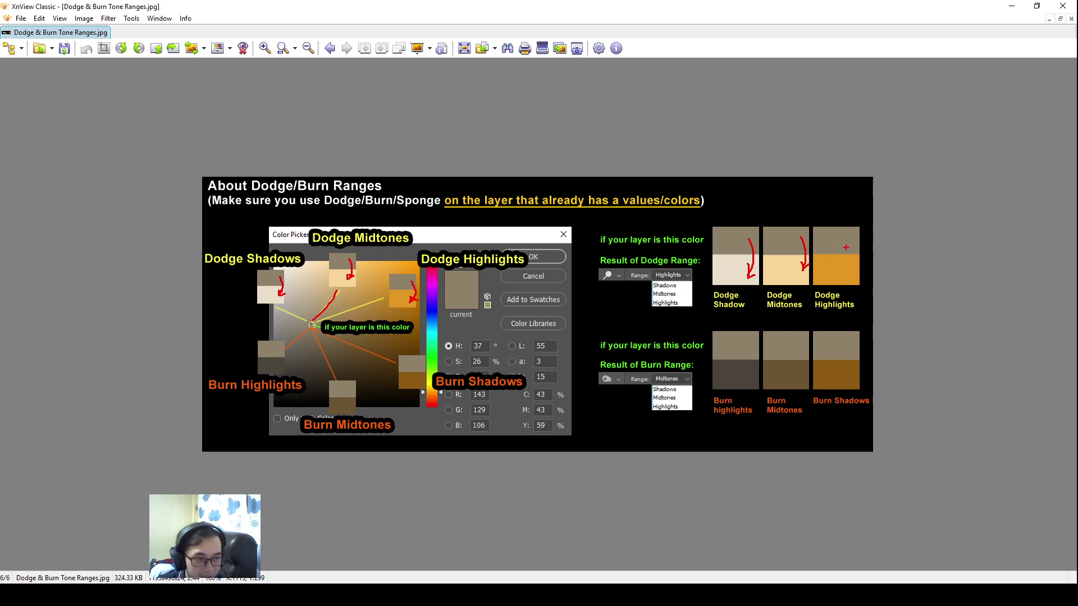
drag(852, 239, 848, 274)
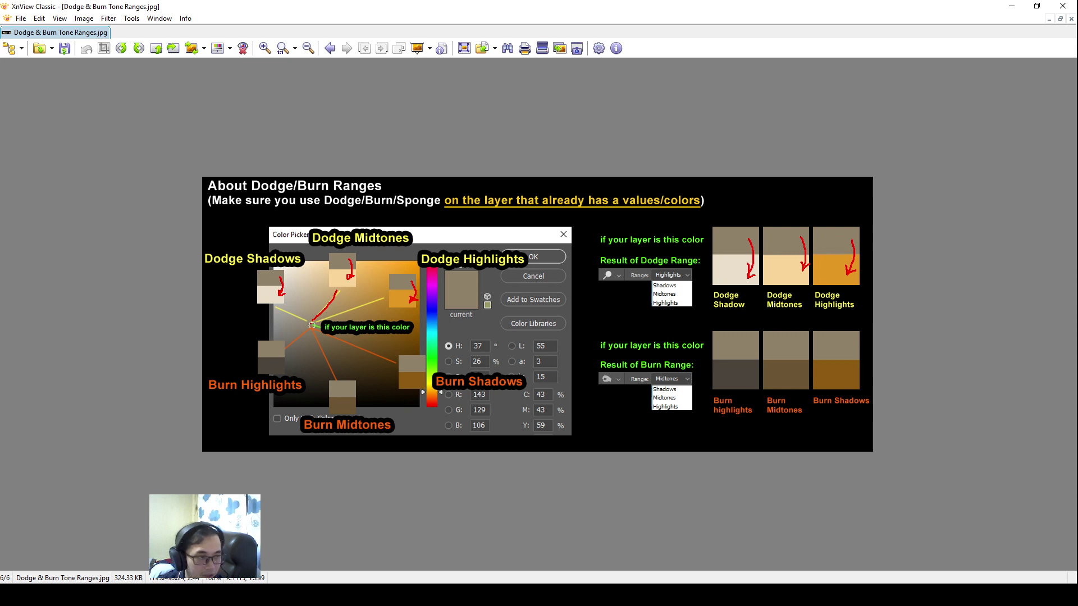
drag(707, 193, 443, 208)
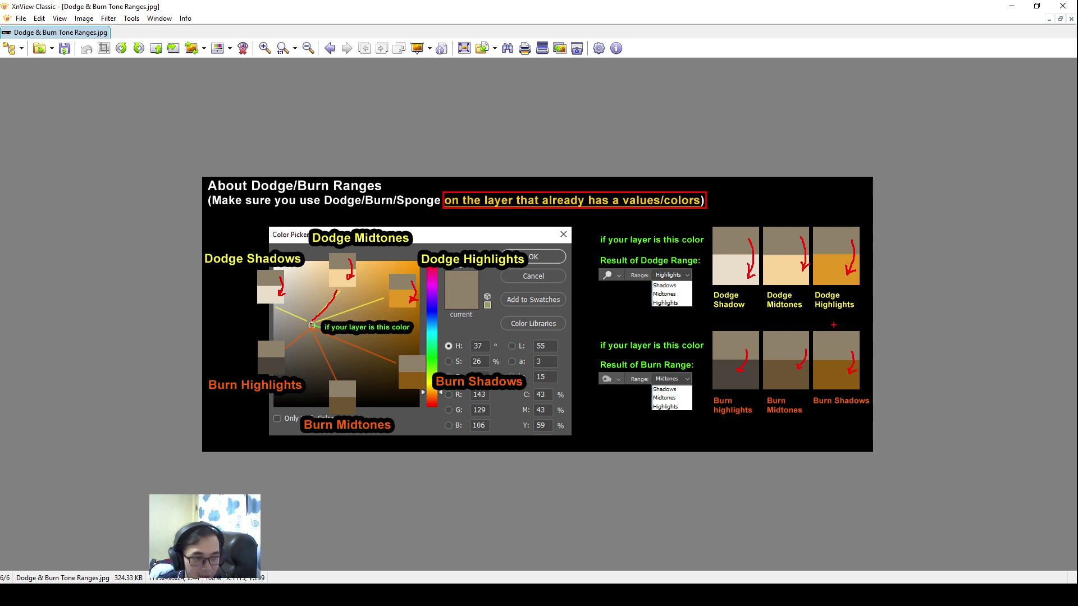
key(Escape)
Return to Photoshop, cancel the colour picker, add a new layer above Layer 1, and toggle Layer 1's visibility off and on.
click(740, 594)
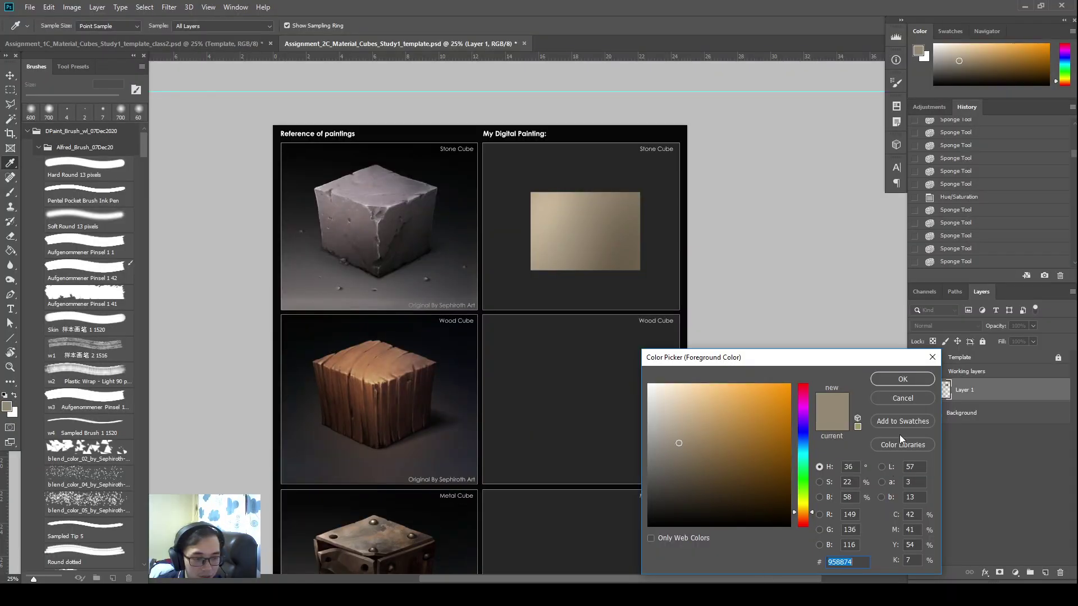
click(907, 403)
click(1045, 573)
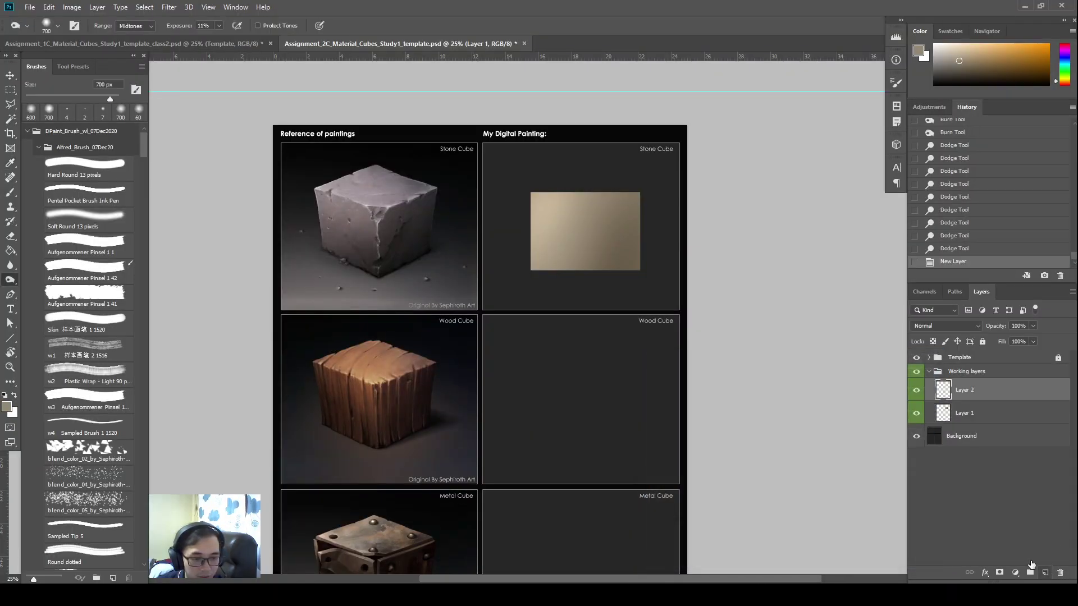
click(916, 414)
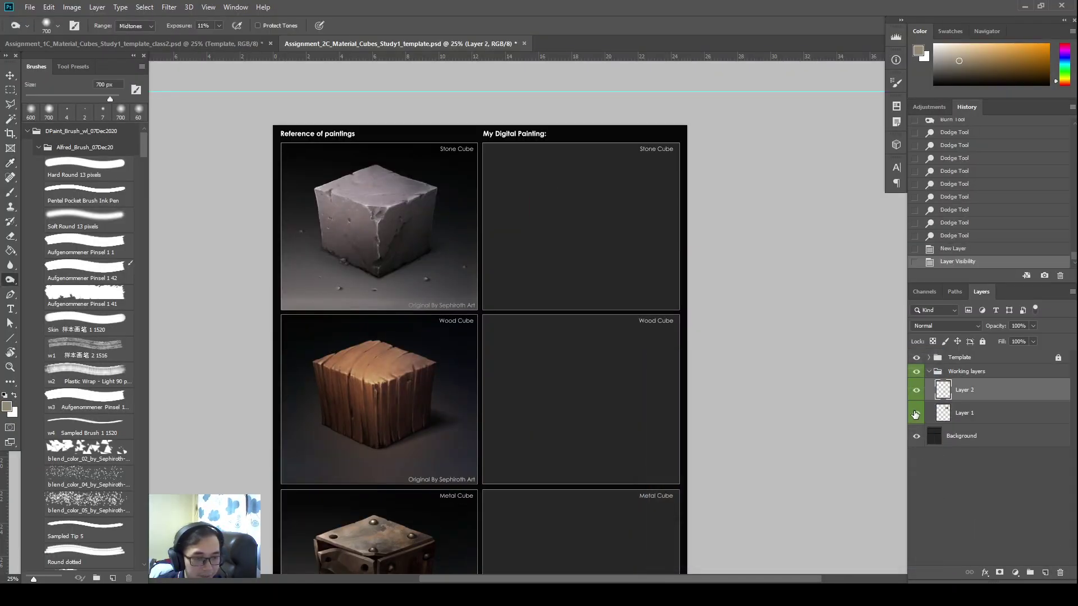
click(916, 415)
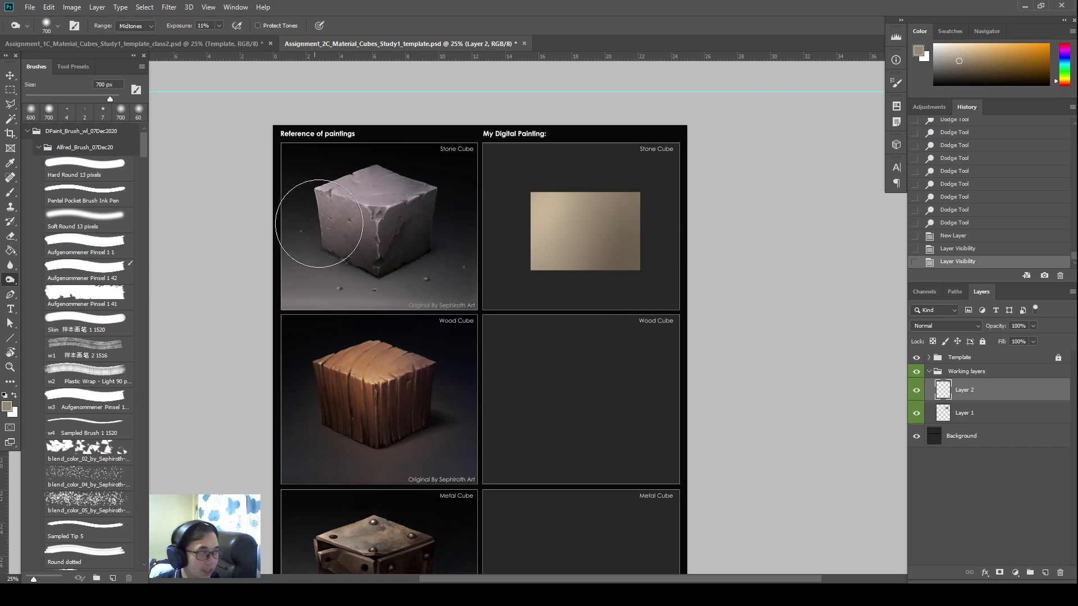
Brush over the beige gradient rectangle with the Dodge tool while the empty Layer 2 is active.
right_click(11, 280)
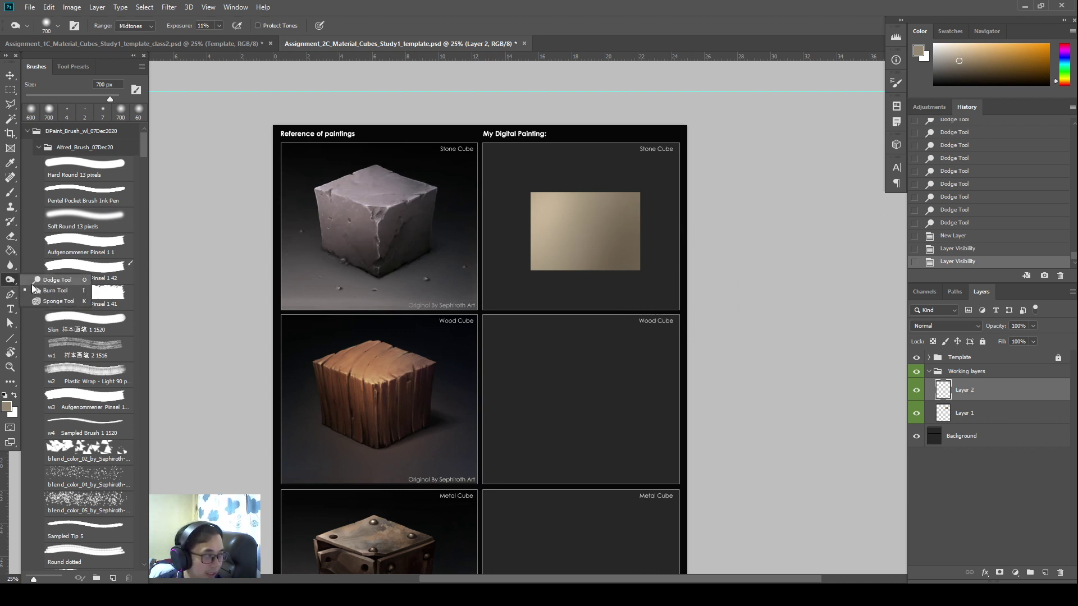
click(32, 284)
drag(536, 219, 527, 217)
mouse_move(527, 217)
mouse_down()
mouse_move(538, 210)
mouse_move(542, 225)
mouse_up()
drag(553, 202, 567, 225)
drag(589, 208, 562, 236)
drag(562, 236, 547, 252)
Switch to the Burn tool and brush across the beige rectangle with Layer 2 still active.
right_click(10, 281)
click(55, 291)
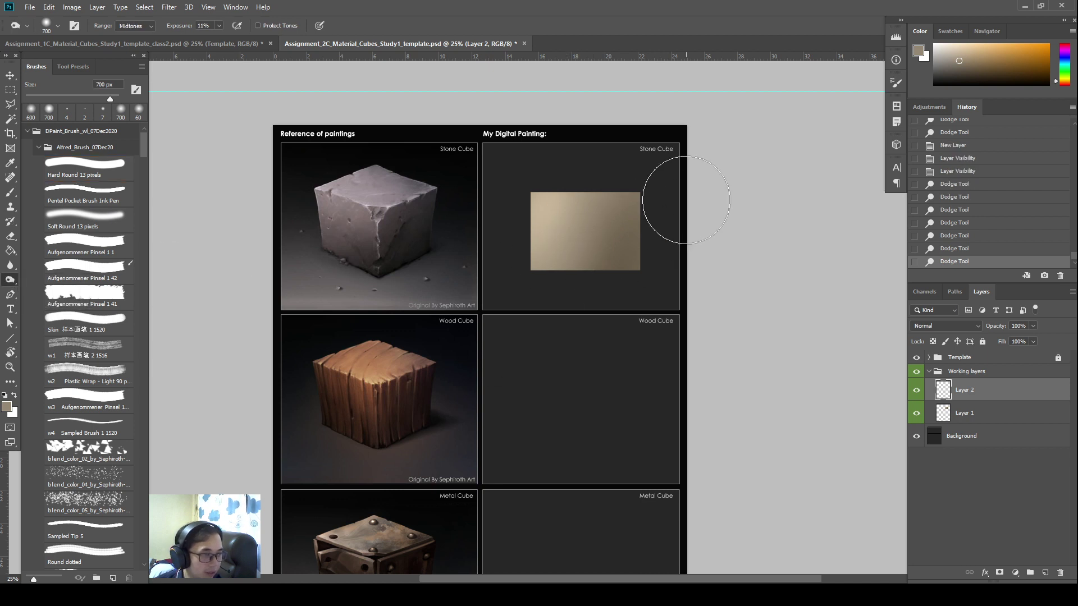
drag(553, 209, 499, 213)
mouse_move(509, 216)
mouse_down()
mouse_move(538, 203)
mouse_move(542, 237)
mouse_up()
mouse_move(561, 233)
mouse_down()
mouse_move(606, 274)
mouse_move(547, 312)
mouse_up()
mouse_move(561, 298)
mouse_down()
mouse_move(618, 278)
mouse_move(611, 224)
mouse_up()
drag(612, 224, 624, 252)
drag(626, 230, 637, 261)
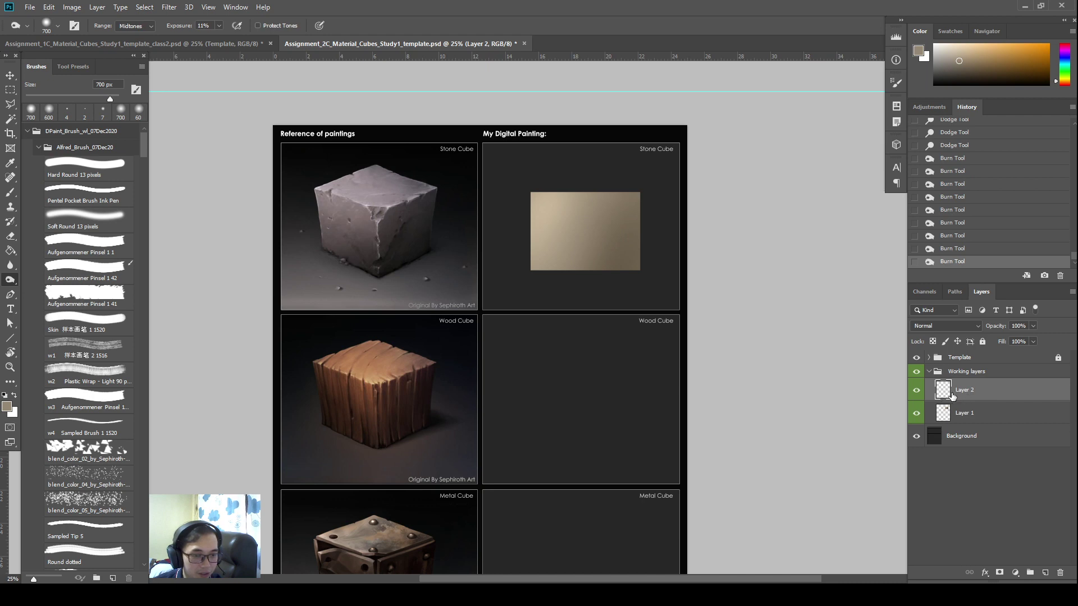
Isolate Layer 2 several times to inspect its contents, and restore the visibility of all layers.
alt+click(921, 398)
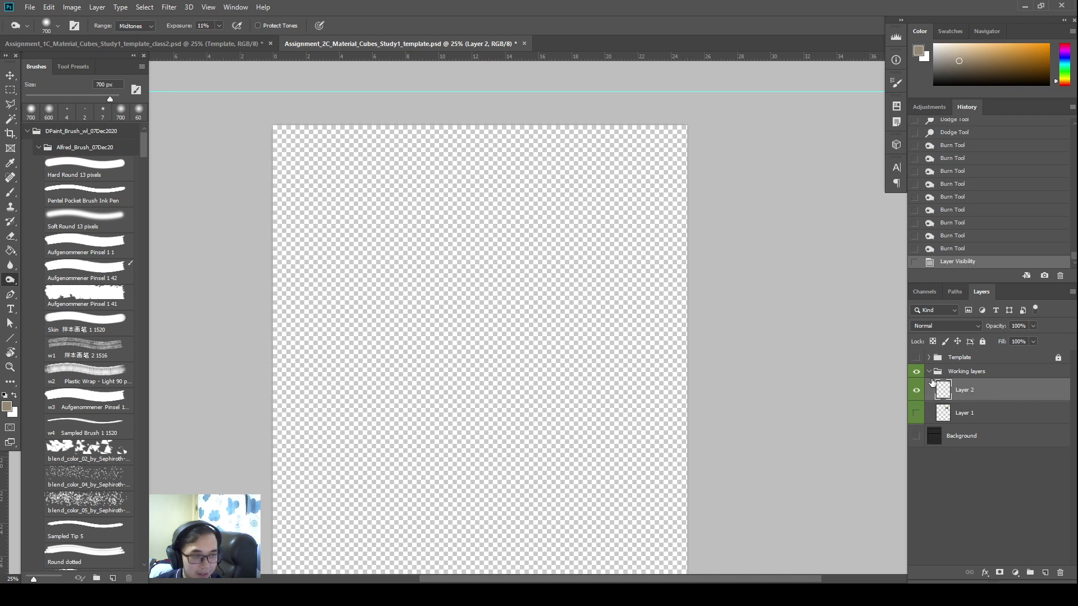
alt+click(916, 393)
alt+click(917, 394)
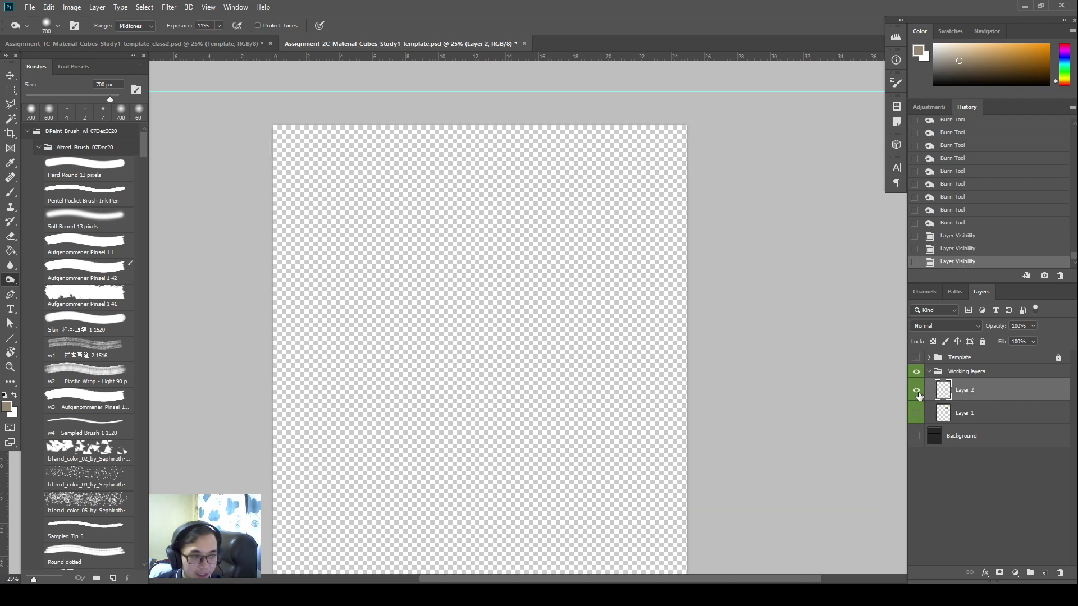
alt+click(917, 395)
alt+click(919, 396)
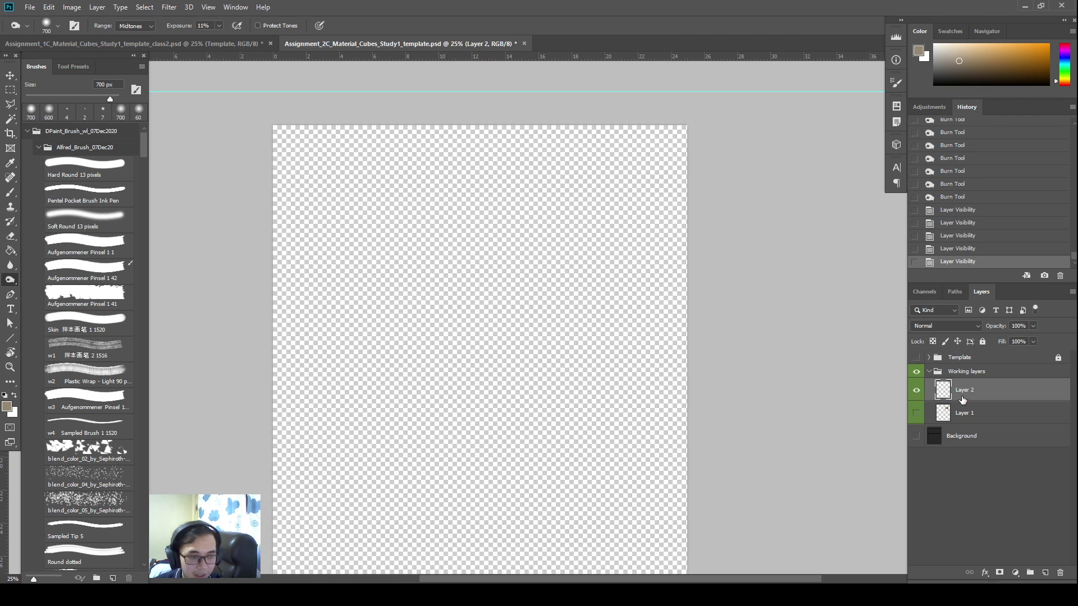
alt+click(916, 390)
Brush more Burn strokes over the rectangle on Layer 2 and switch back to the Dodge tool.
drag(578, 264, 623, 238)
drag(638, 223, 675, 225)
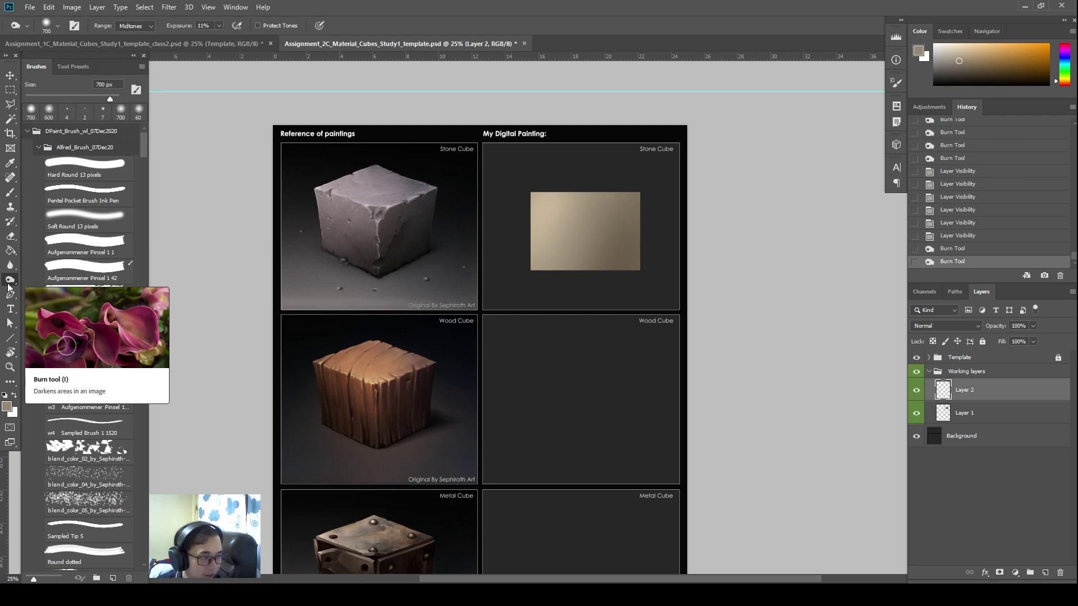
drag(9, 288, 29, 285)
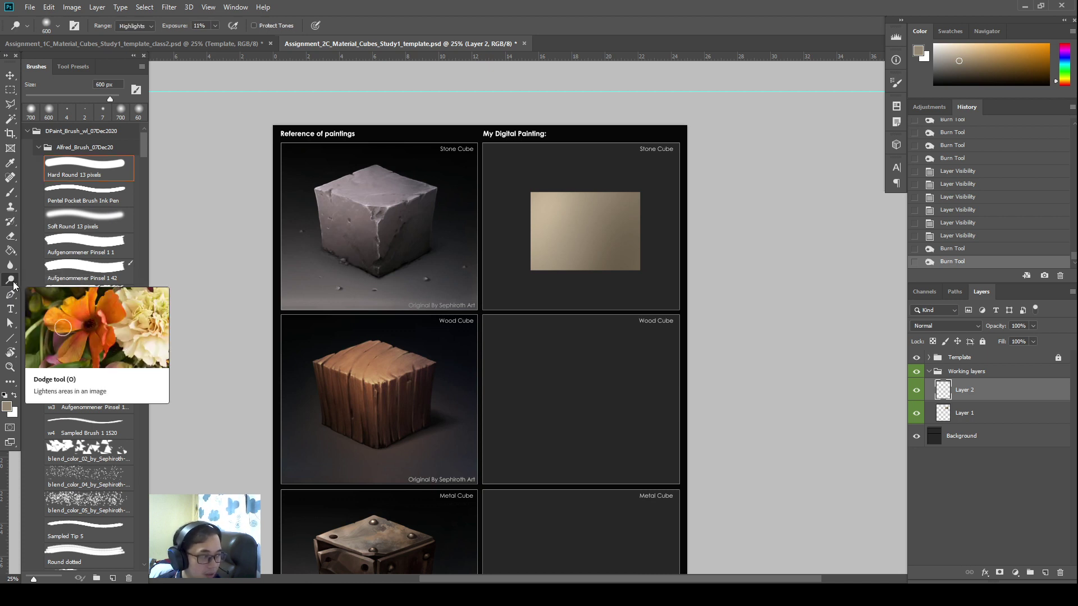
Switch to the XnView chart, frame the Dodge results and range setting, frame the Burn results, and clear the marks.
key(alt+Tab)
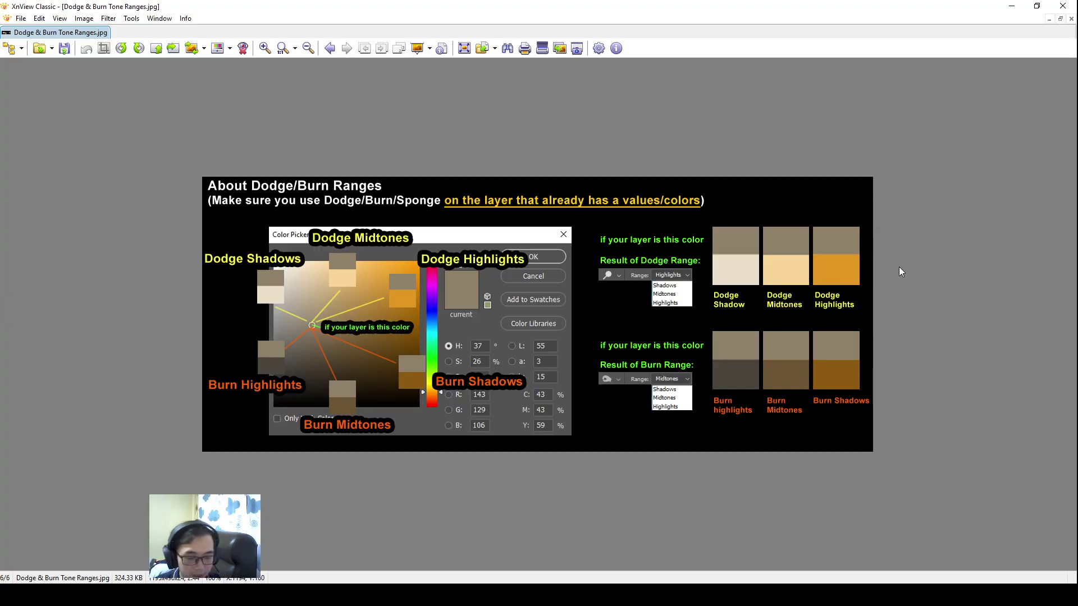
drag(870, 222, 586, 317)
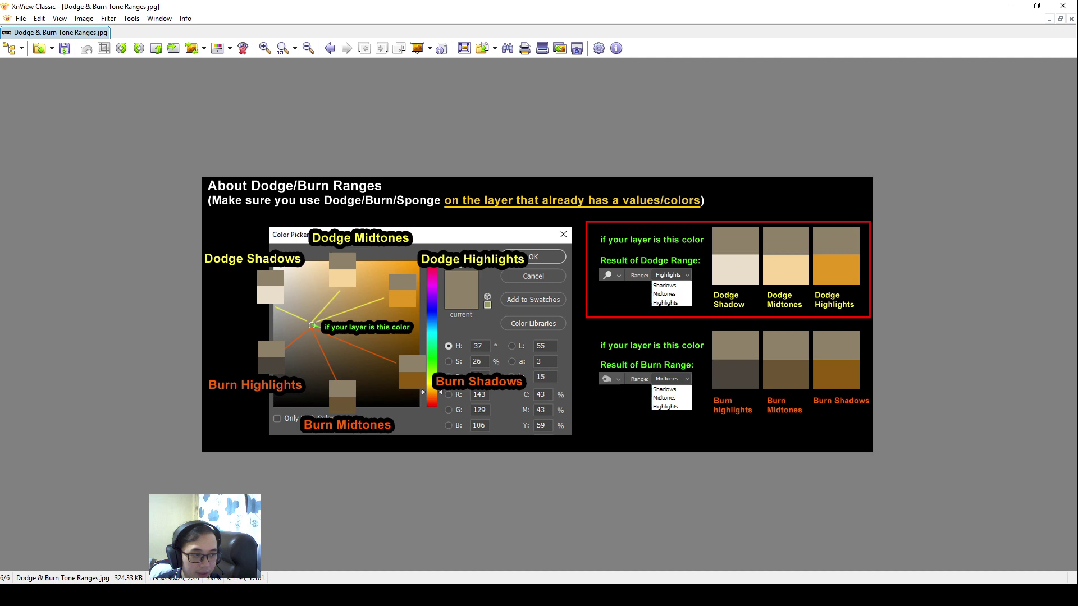
drag(694, 266, 598, 283)
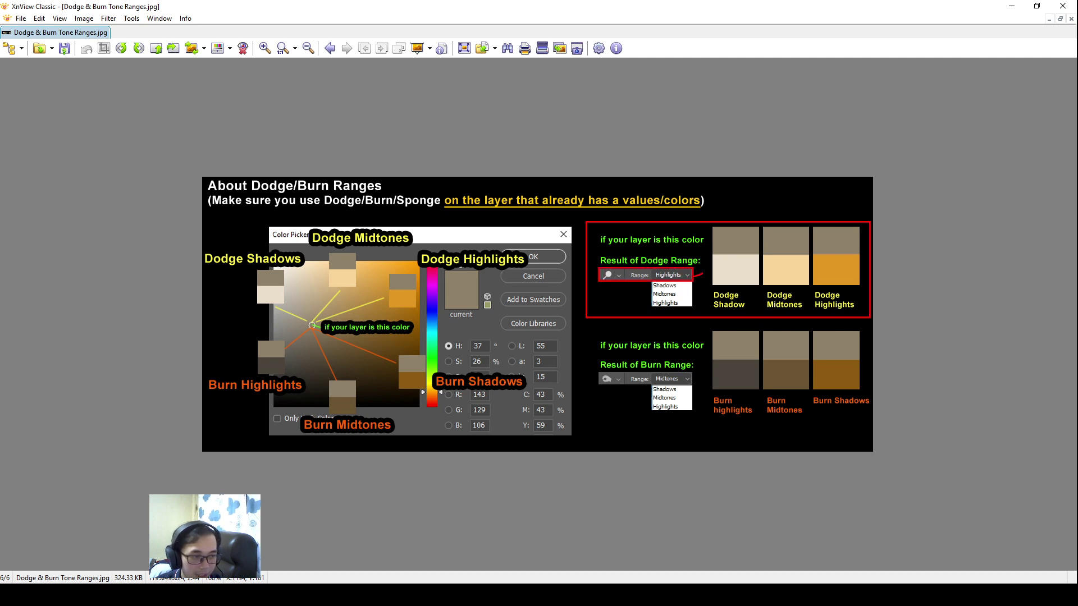
drag(699, 272, 694, 275)
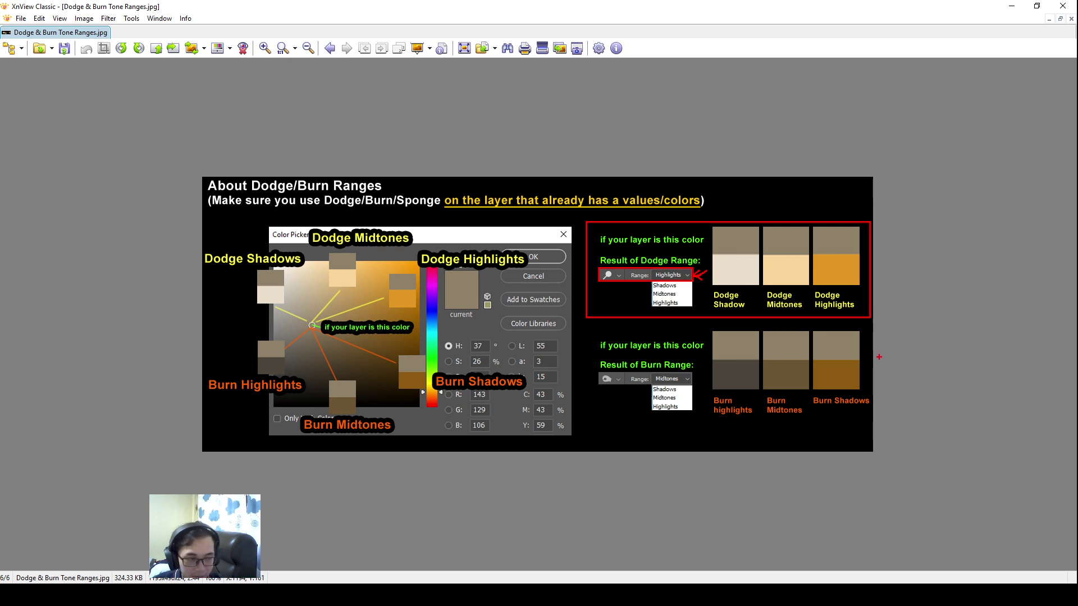
mouse_move(874, 326)
mouse_down()
mouse_move(590, 407)
mouse_move(588, 420)
mouse_up()
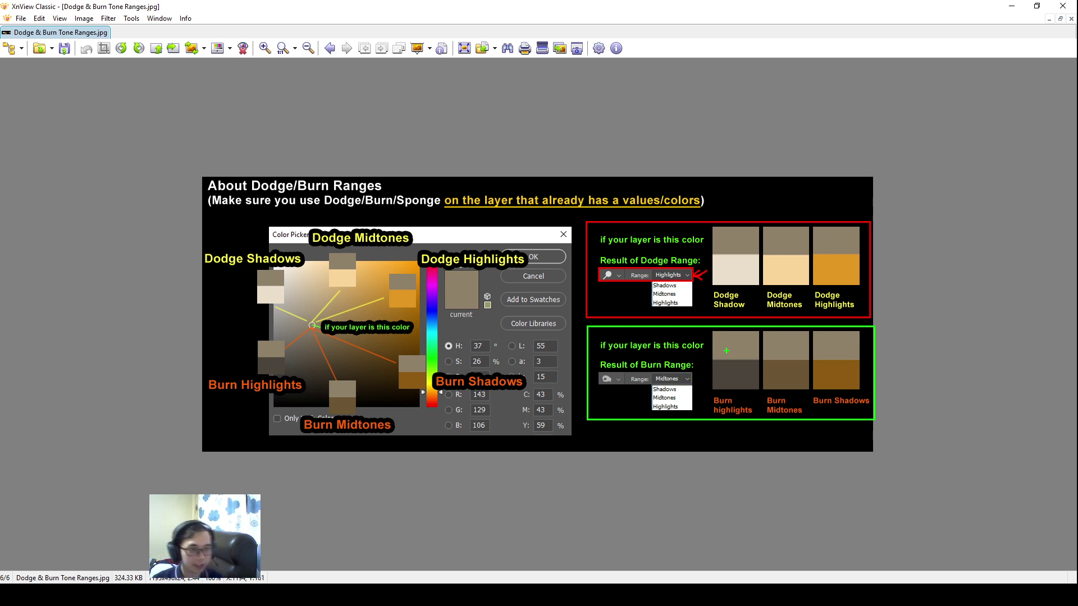
key(Escape)
Return to Photoshop, burn over the rectangle on Layer 2, and try to apply Hue/Saturation to that layer.
key(alt+Tab)
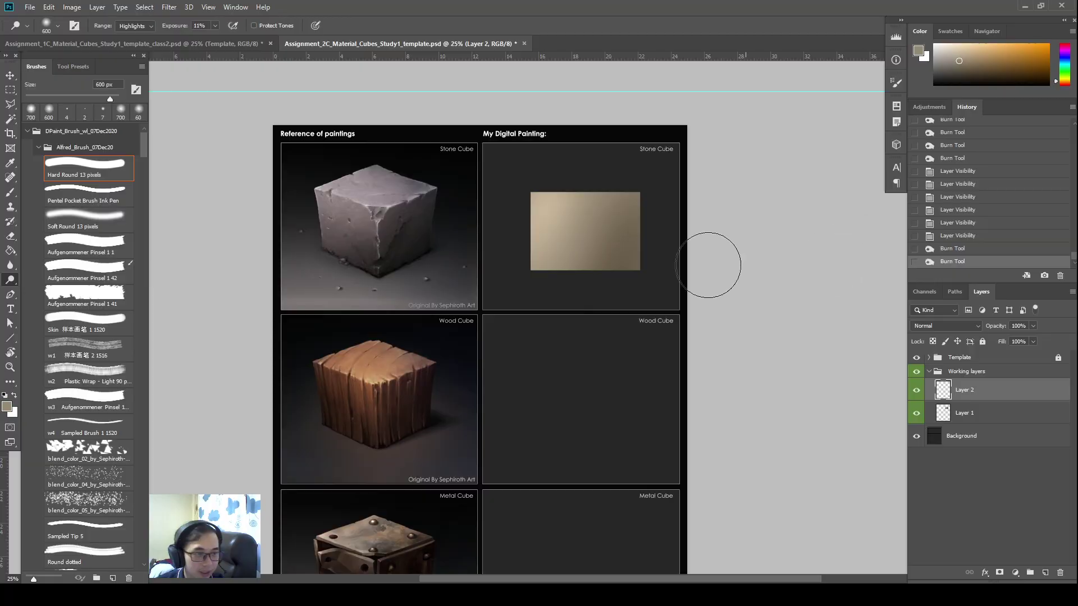
key(p)
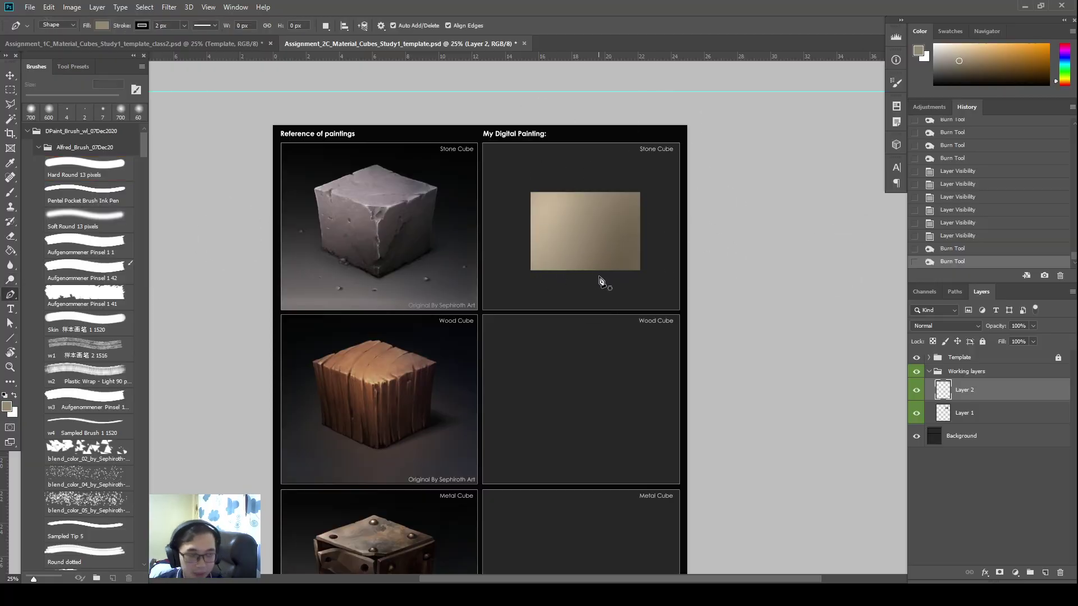
key(o)
mouse_move(625, 229)
mouse_down()
mouse_move(459, 282)
mouse_move(494, 293)
mouse_move(639, 235)
mouse_up()
key(ctrl+u)
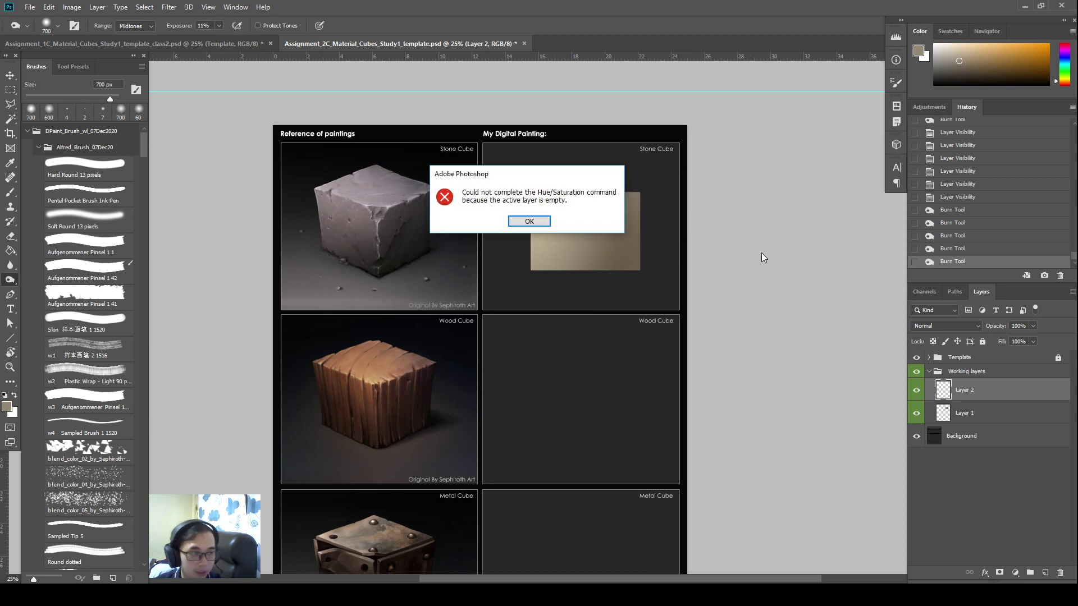
key(Return)
Merge Layer 2 down into Layer 1, then open Hue/Saturation on Layer 1 and cancel it.
key(Delete)
key(i)
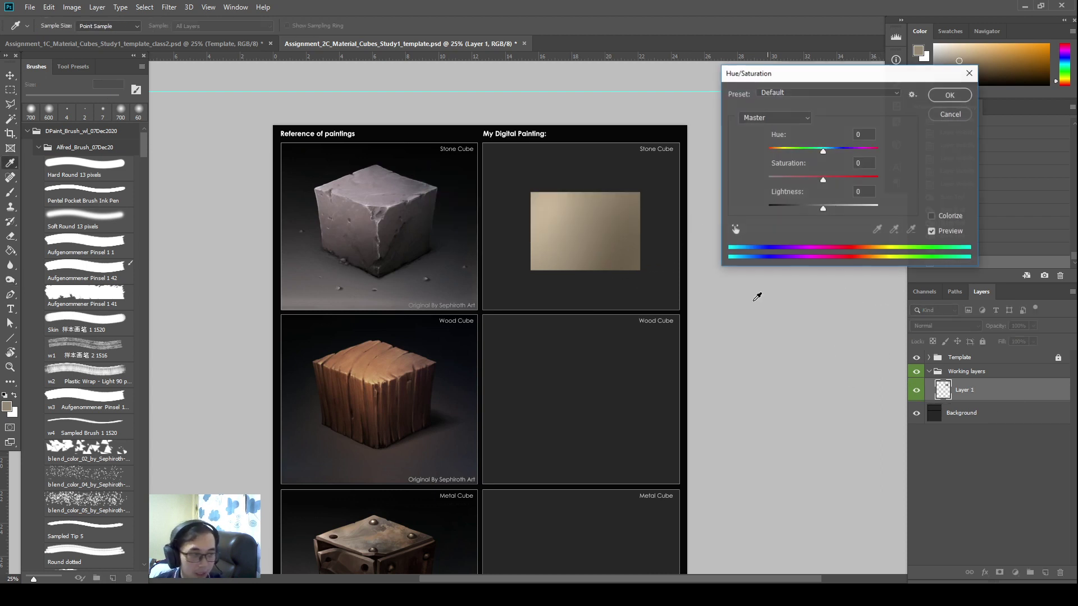
key(ctrl+u)
key(Escape)
key(o)
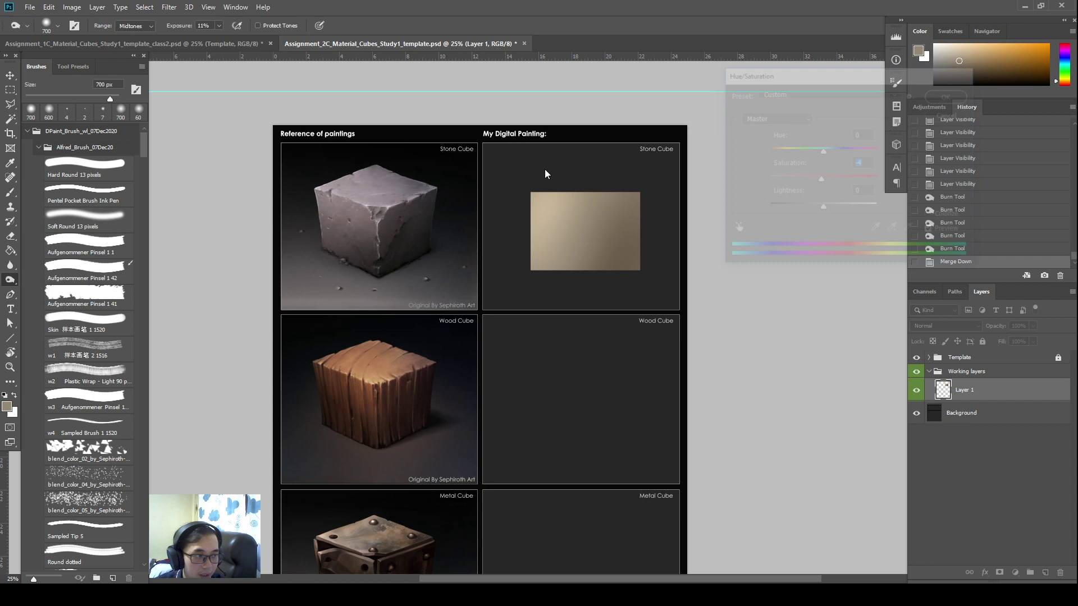
Choose the Sponge tool, keep its mode on Saturate, and set the flow to 18%.
right_click(10, 283)
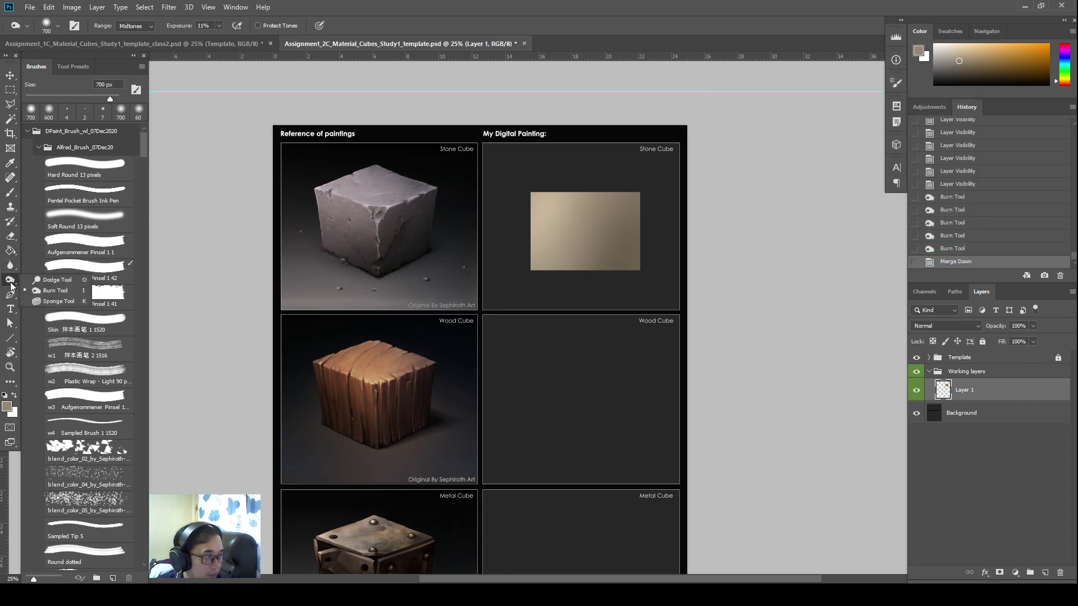
click(34, 300)
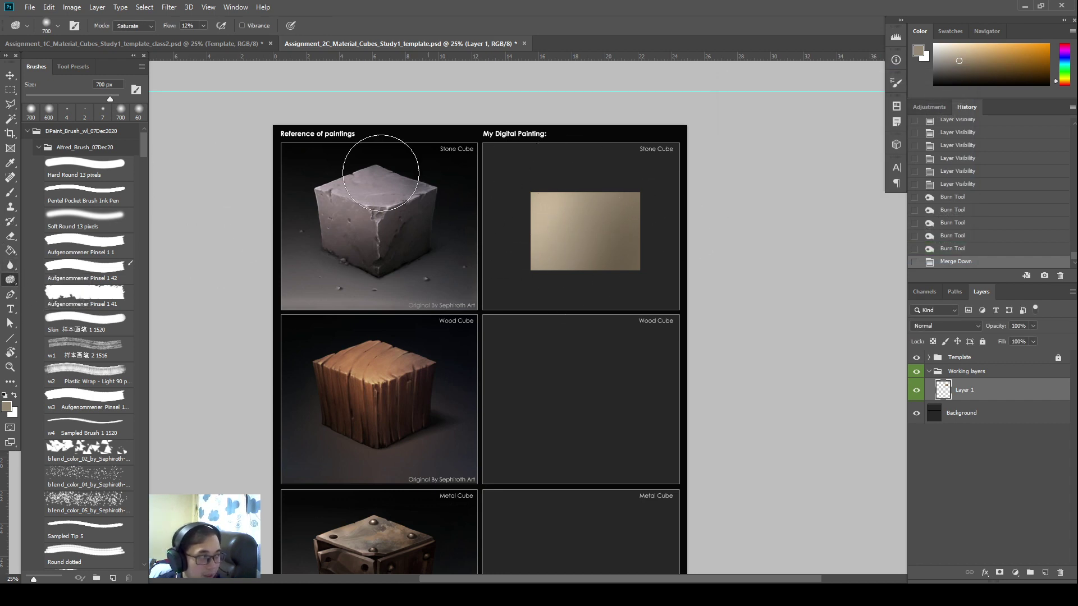
click(129, 27)
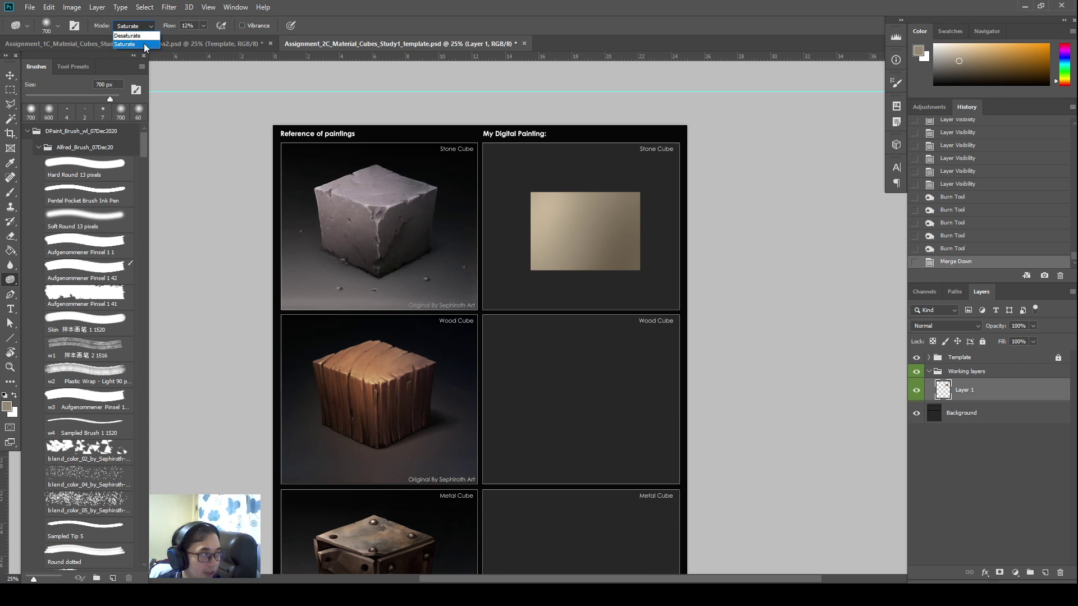
click(655, 219)
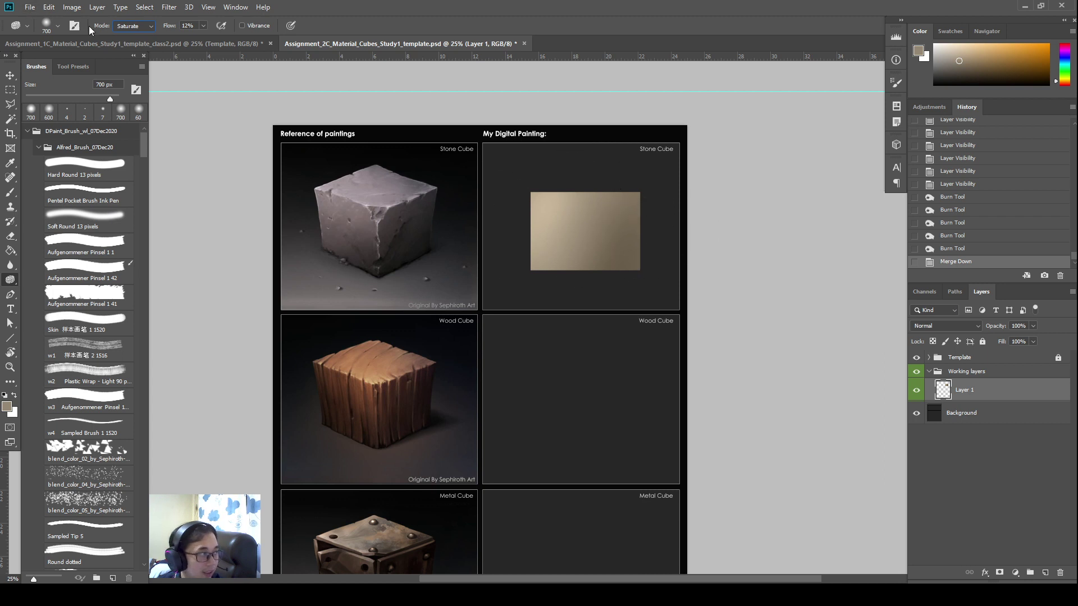
drag(174, 28, 179, 30)
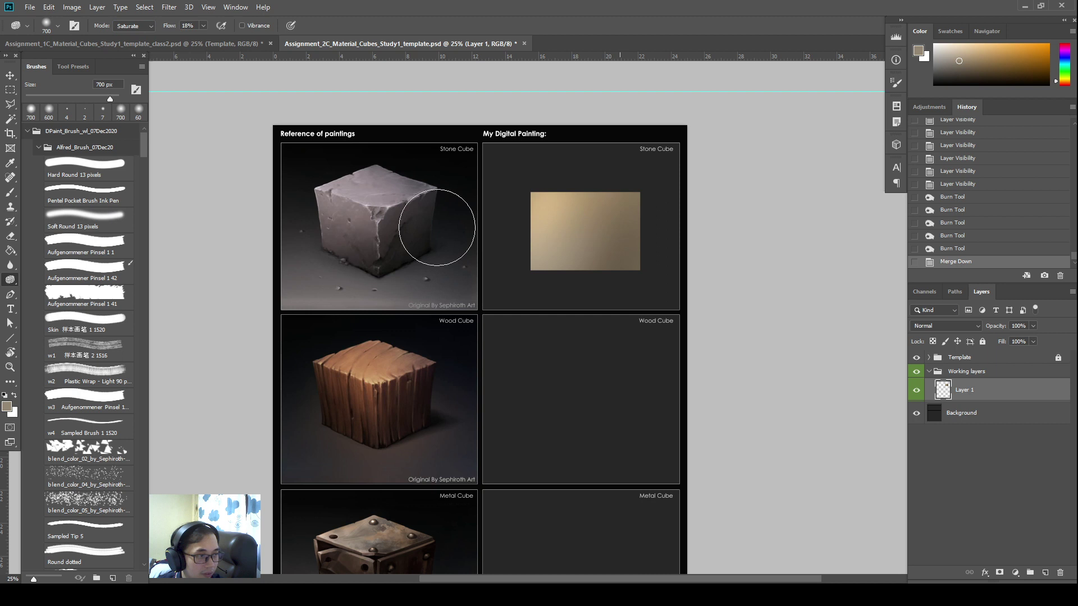
Saturate the upper part of the beige rectangle with Sponge strokes, enlarging the brush to 1000 px.
mouse_move(642, 186)
mouse_down()
mouse_move(568, 188)
mouse_move(665, 183)
mouse_up()
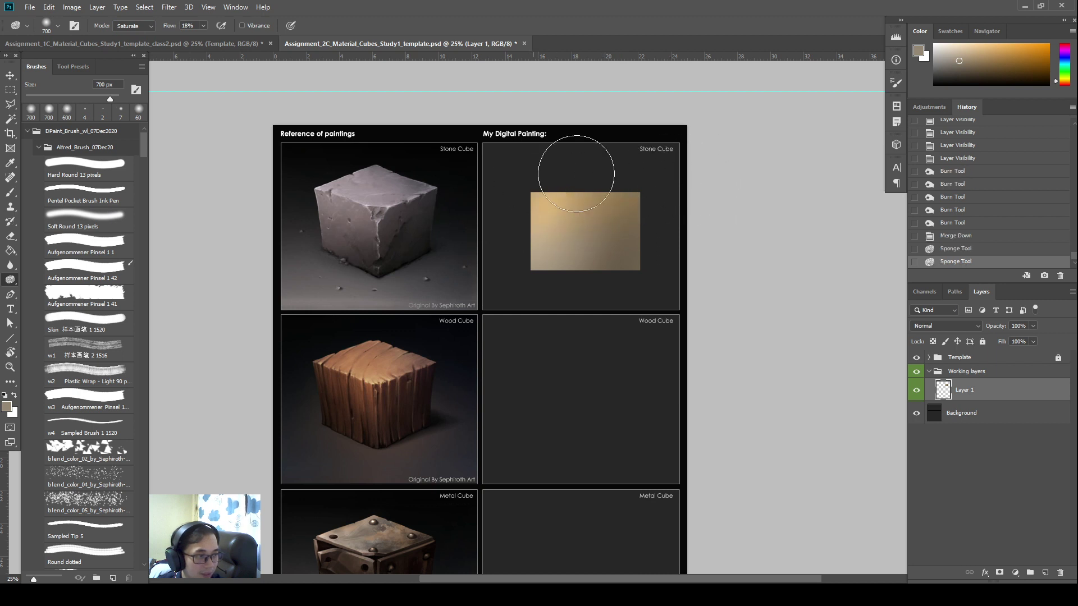
mouse_move(550, 176)
mouse_down()
mouse_move(712, 157)
mouse_move(686, 181)
mouse_up()
mouse_move(568, 197)
mouse_down()
mouse_move(708, 190)
mouse_move(643, 189)
mouse_move(696, 183)
mouse_up()
mouse_move(506, 209)
mouse_down()
mouse_move(576, 184)
mouse_move(674, 179)
mouse_up()
key(bracketright)
key(bracketright)
key(bracketright)
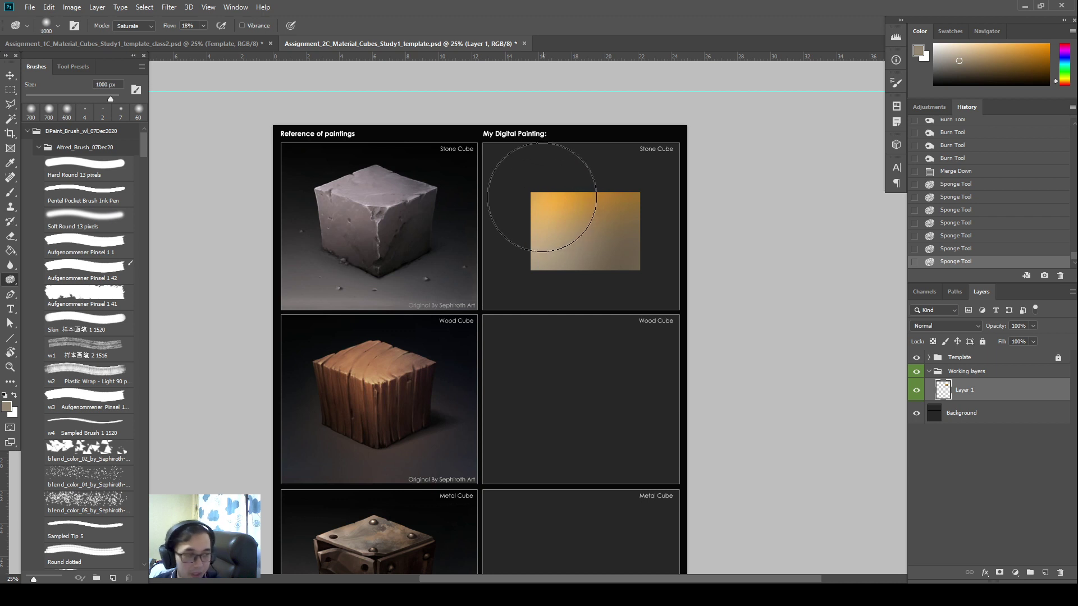
mouse_move(542, 197)
mouse_down()
mouse_move(494, 266)
mouse_move(531, 224)
mouse_move(520, 255)
mouse_move(545, 220)
mouse_move(591, 202)
mouse_up()
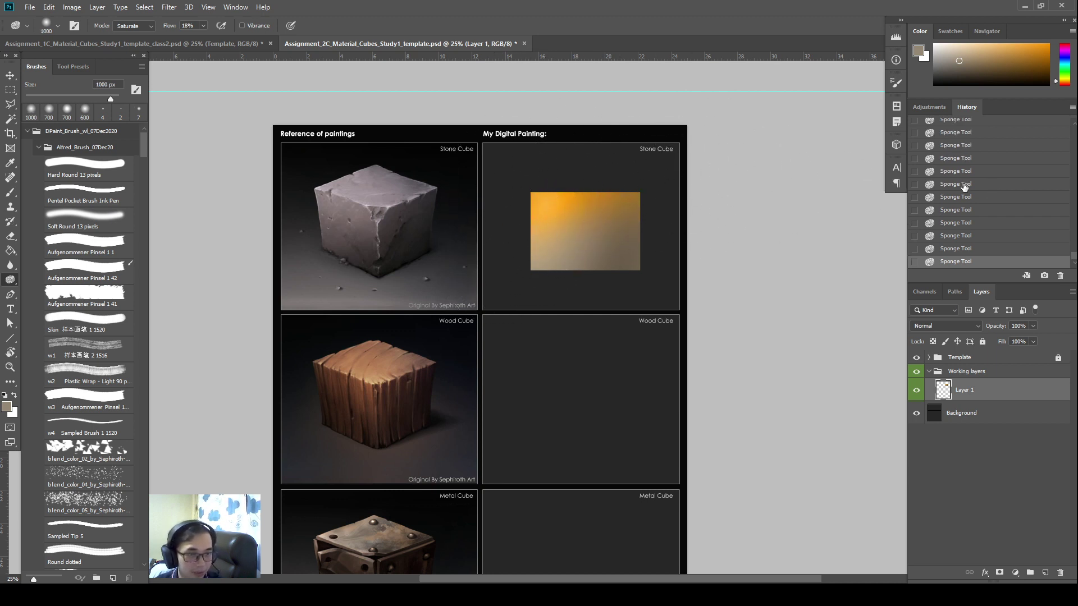
Set the Sponge mode to Desaturate and mute the orange area of the rectangle, reducing the brush to 500 px.
click(128, 29)
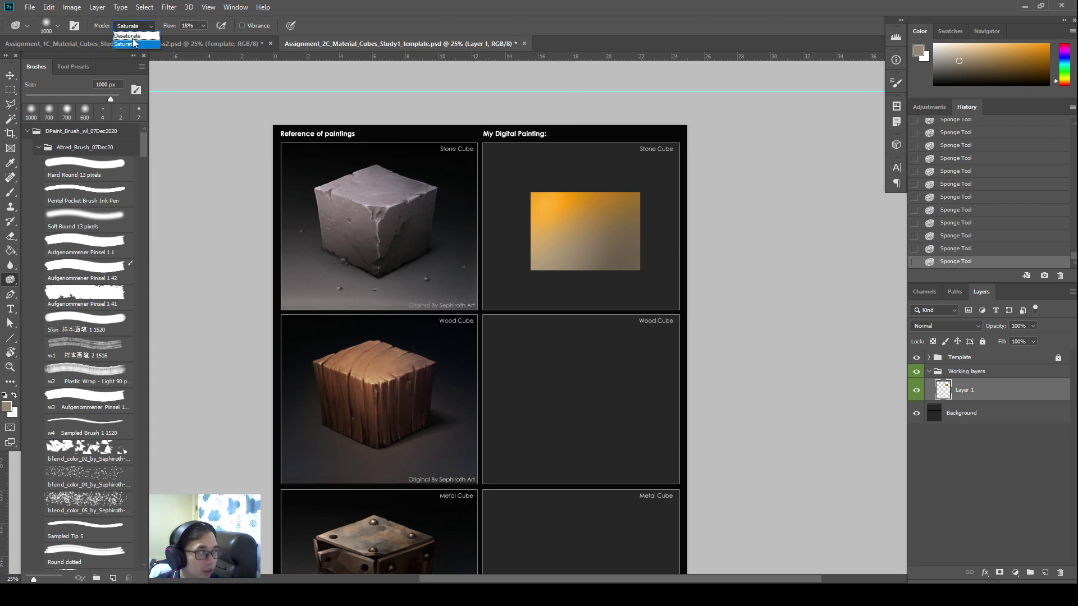
click(133, 36)
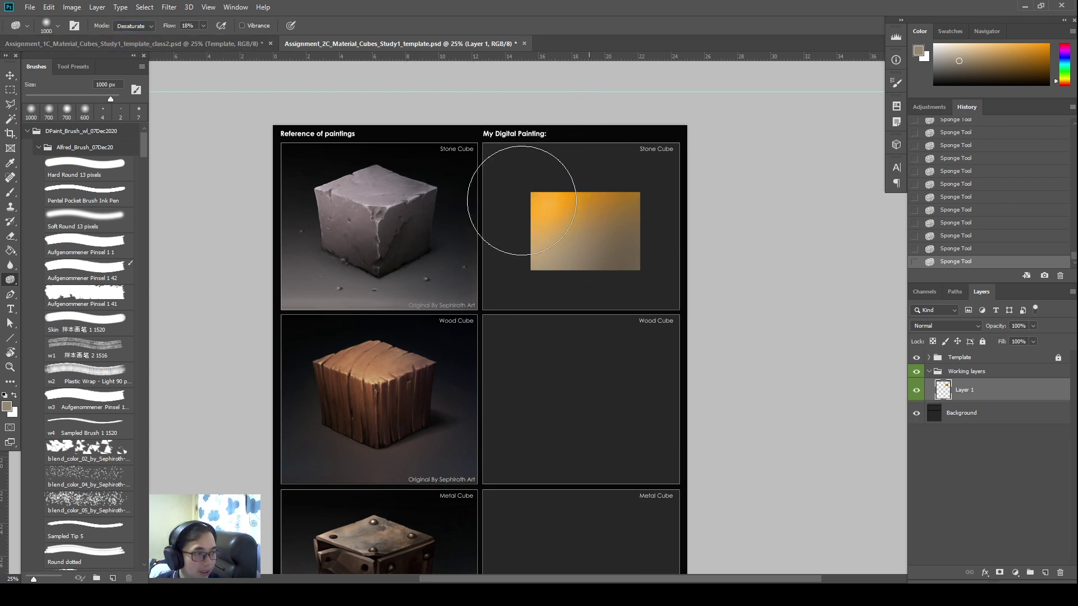
key(bracketleft)
key(bracketleft)
key(bracketleft)
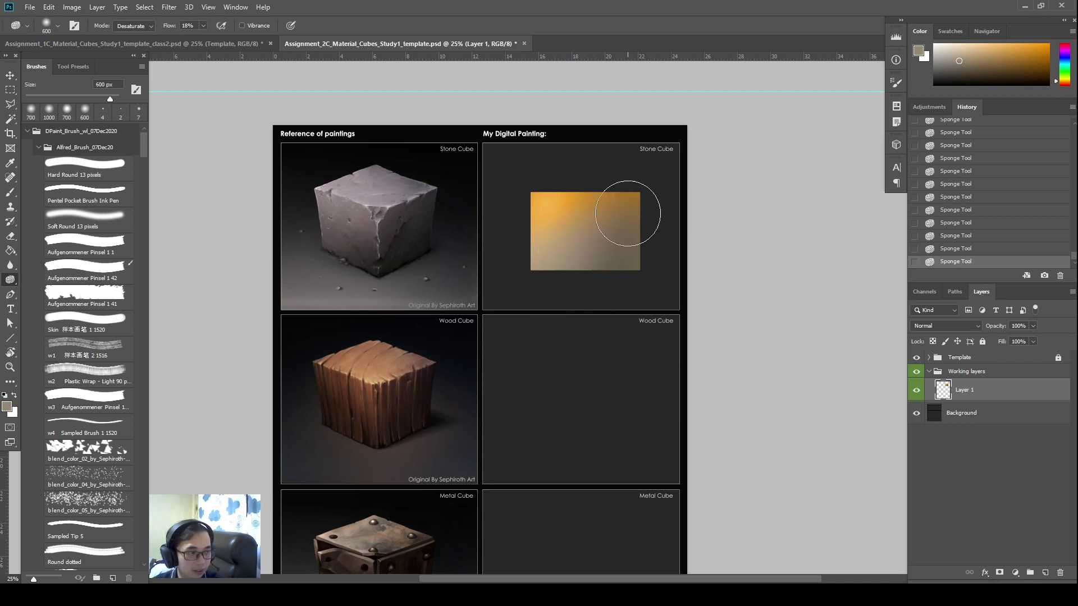
key(bracketleft)
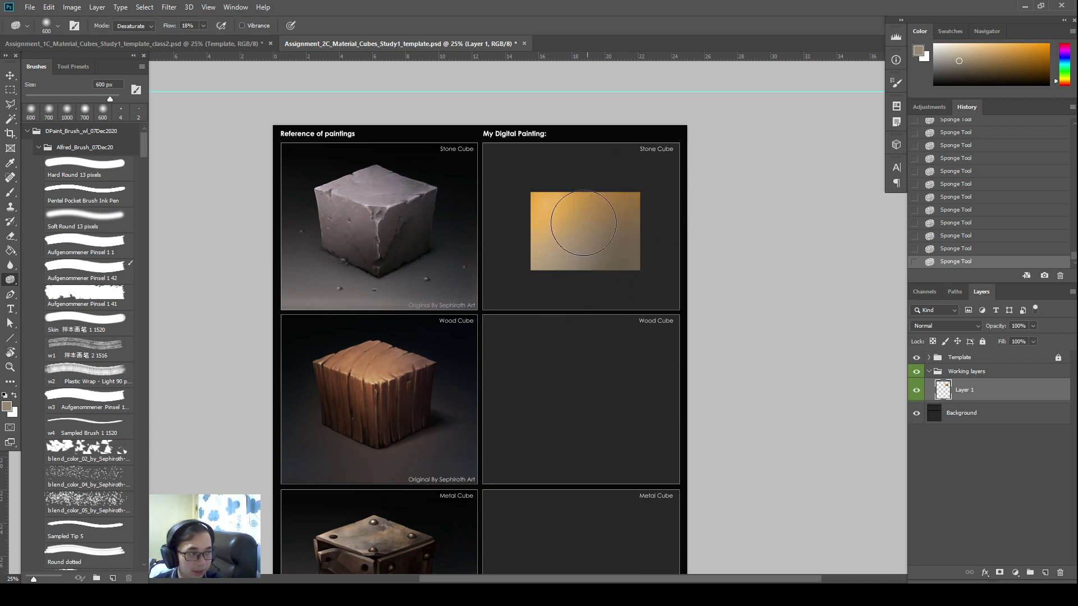
key(bracketleft)
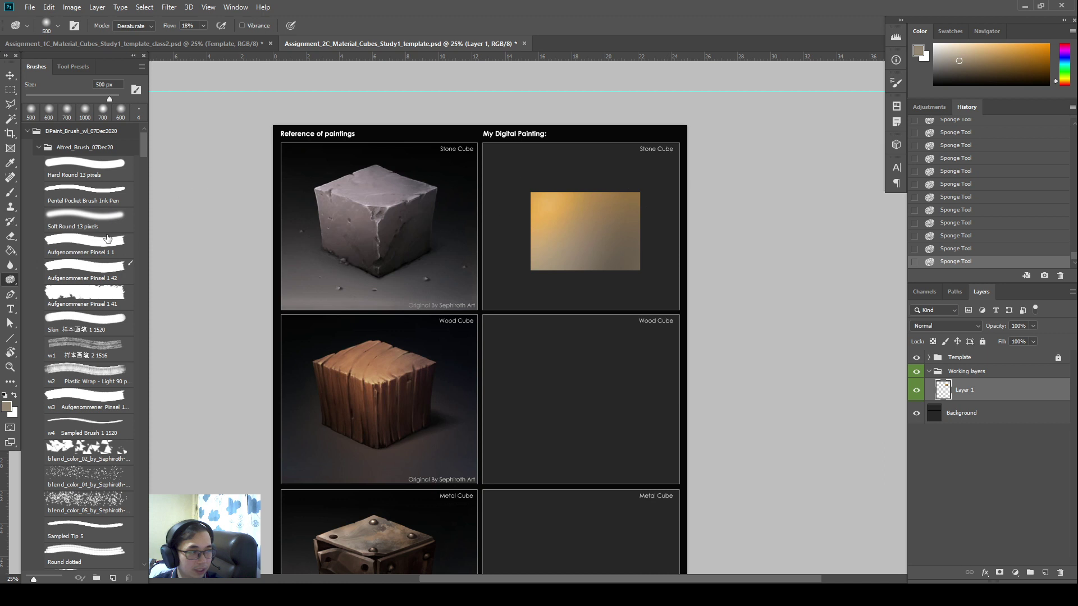
Set the Sponge mode back to Saturate and intensify the orange in the rectangle's upper-left corner.
right_click(12, 282)
click(50, 301)
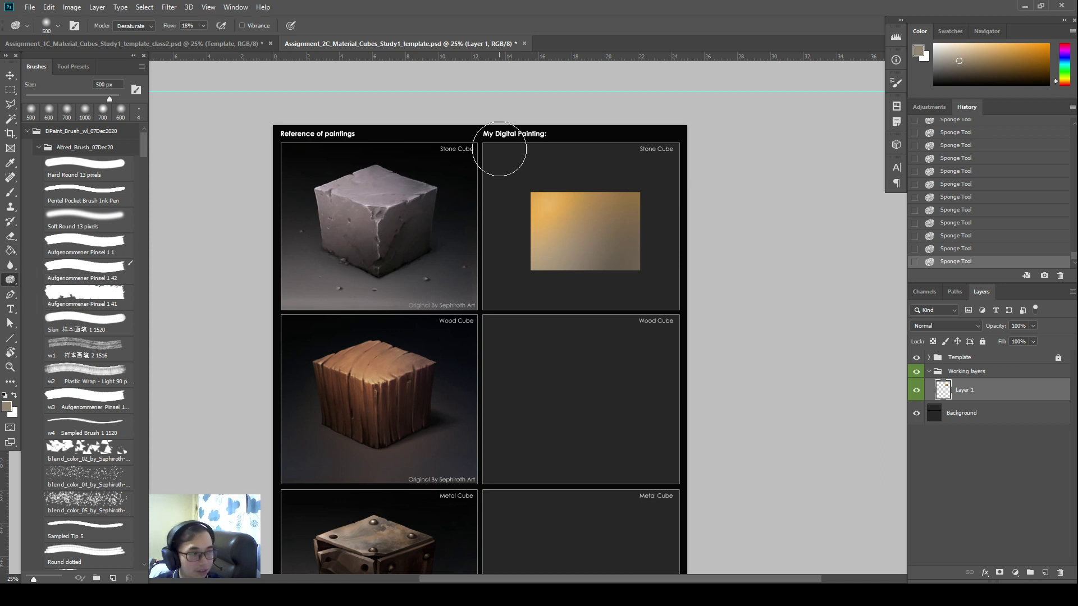
click(131, 26)
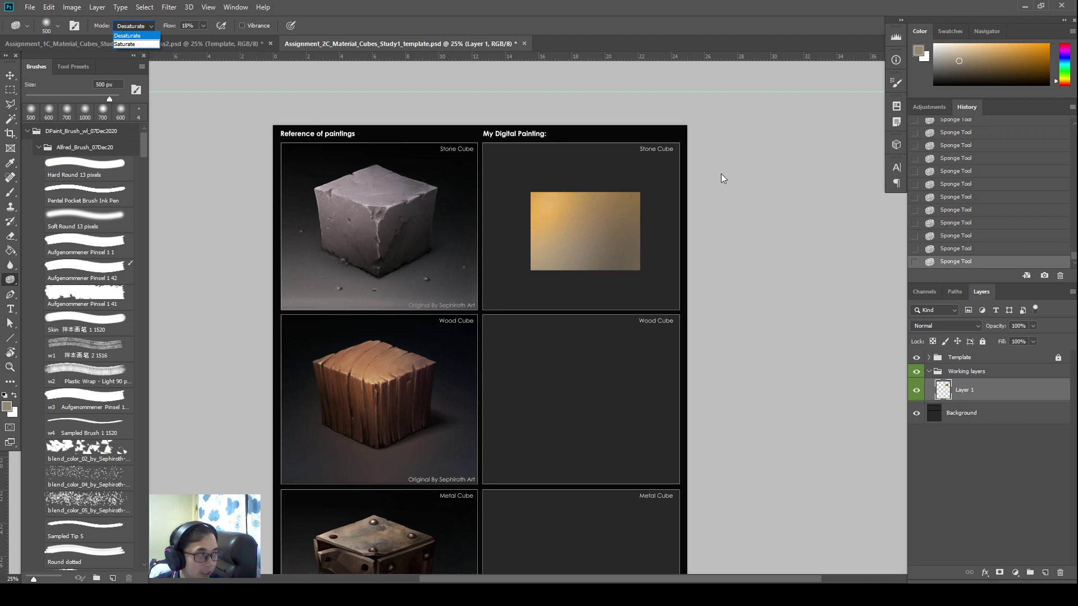
click(133, 43)
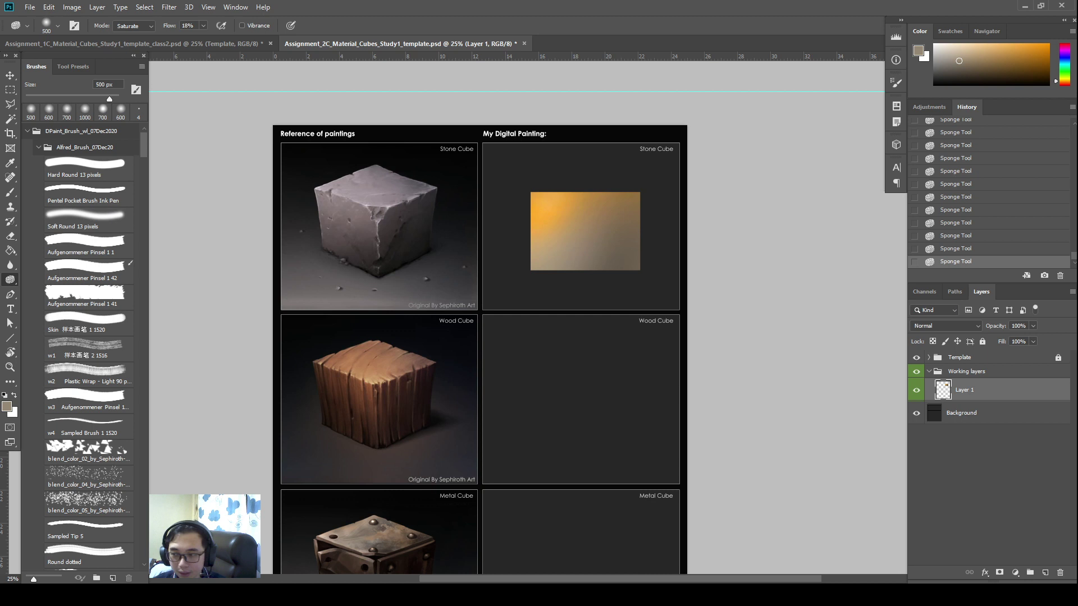
scroll(747, 200, down, 2)
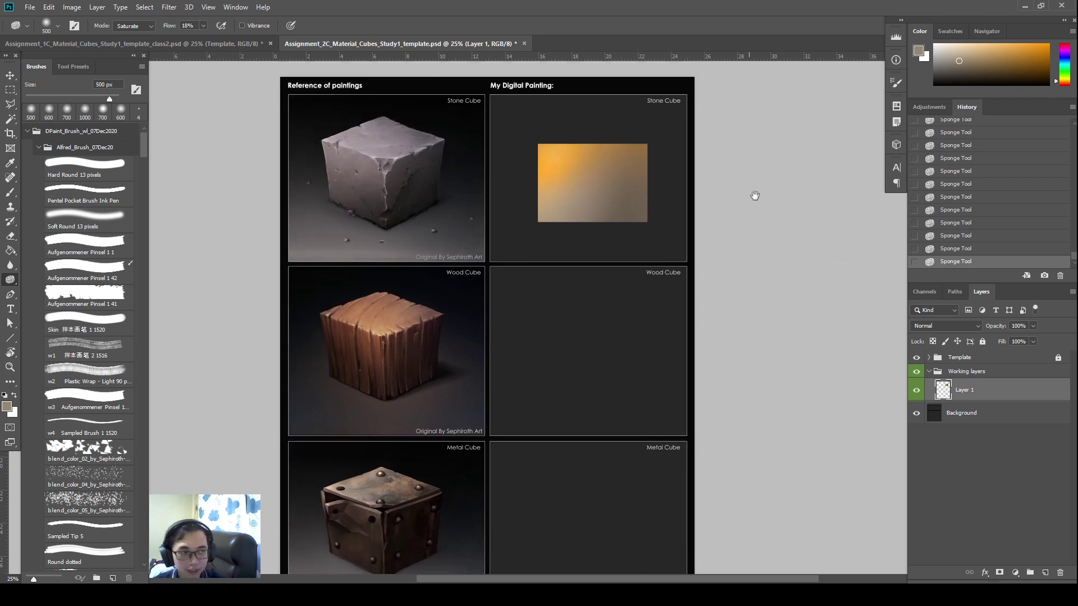